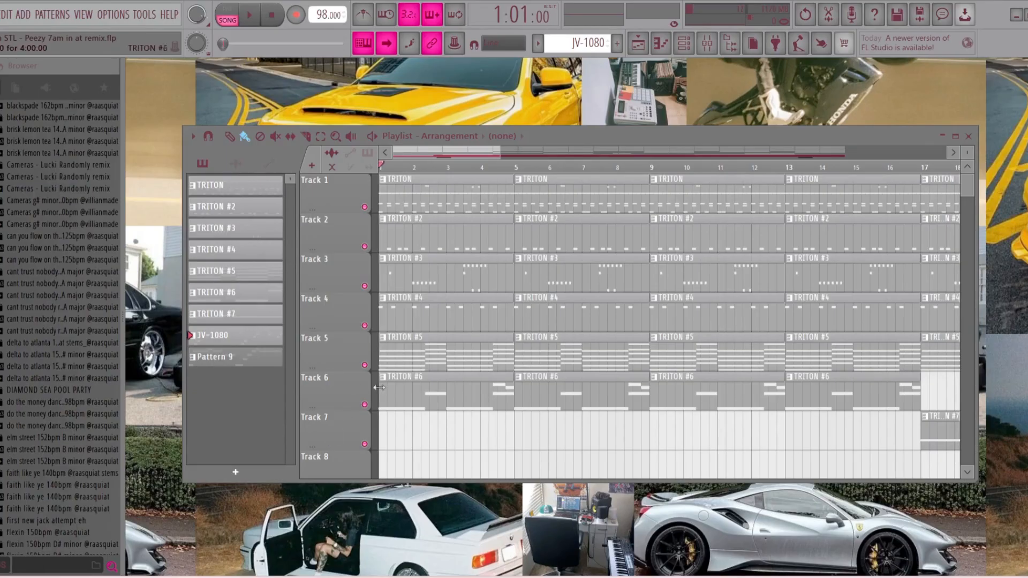
Solo Track 1 and open its TRITON pattern in the piano roll with all four bars in view
{"action": "left_click", "coordinate": [365, 206], "text": "ctrl"}
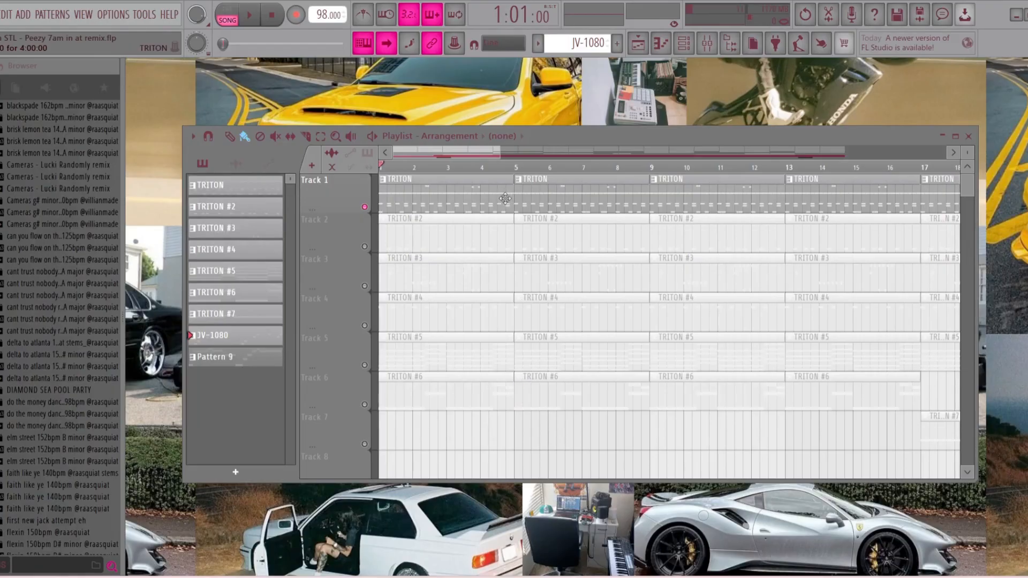
{"action": "double_click", "coordinate": [467, 198]}
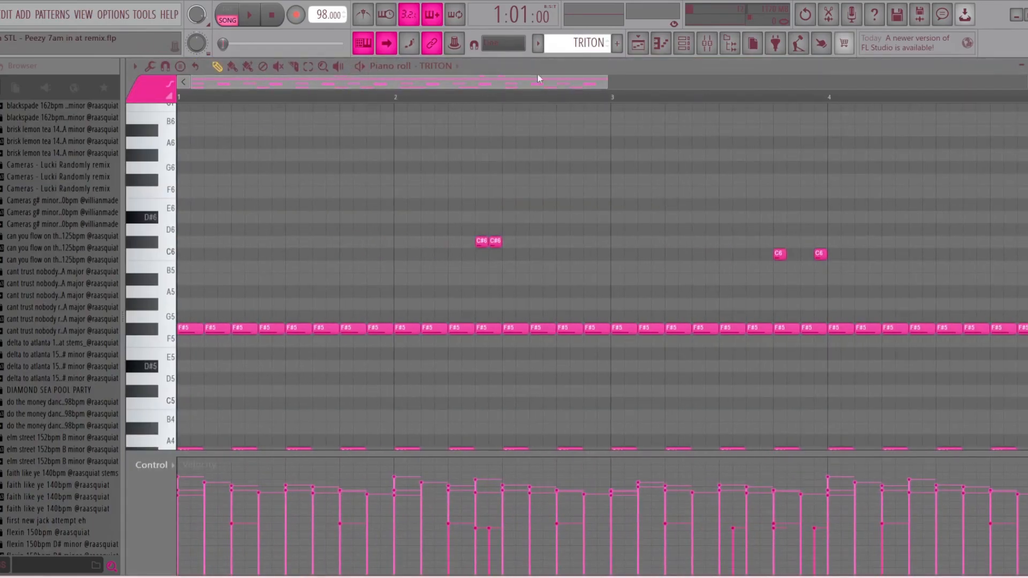
{"action": "left_click_drag", "start_coordinate": [618, 86], "coordinate": [820, 86]}
{"action": "scroll", "coordinate": [771, 160], "scroll_direction": "down", "scroll_amount": 4}
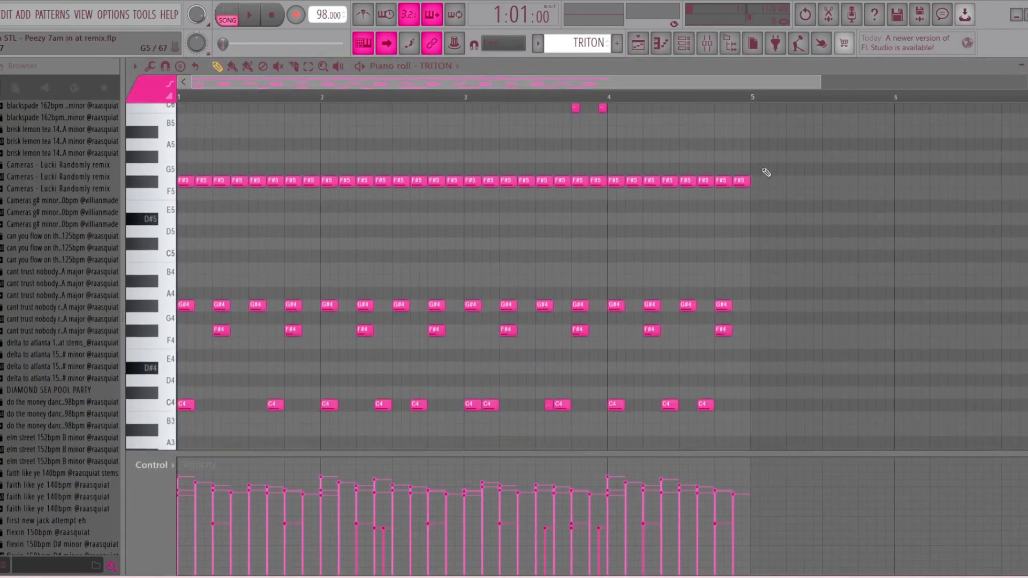
{"action": "scroll", "coordinate": [766, 179], "scroll_direction": "up", "scroll_amount": 1}
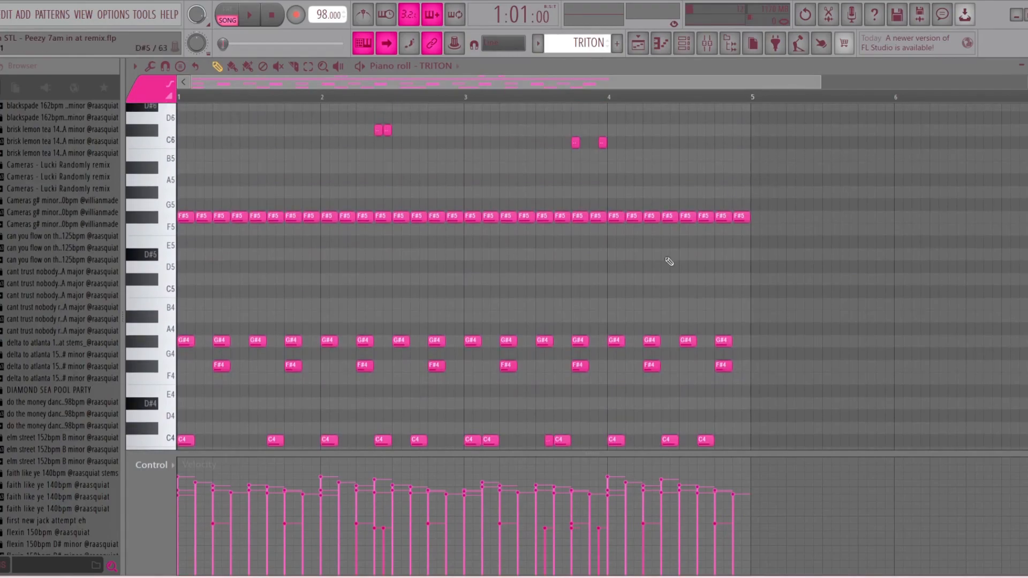
Examine the drum kit program loaded in the TRITON channel's Korg instrument, and close it along with the channel rack
{"action": "left_click", "coordinate": [684, 44]}
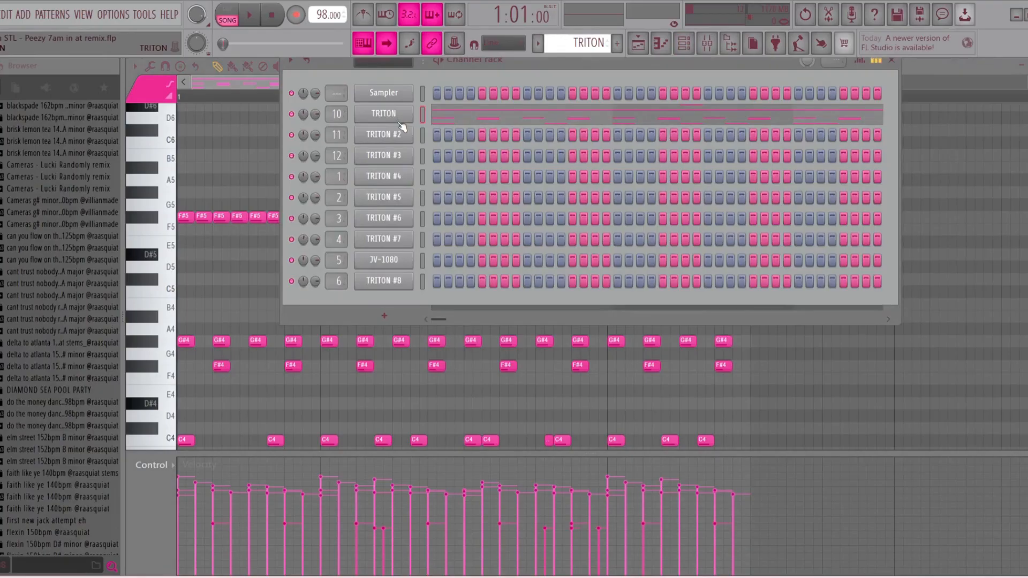
{"action": "left_click", "coordinate": [409, 170]}
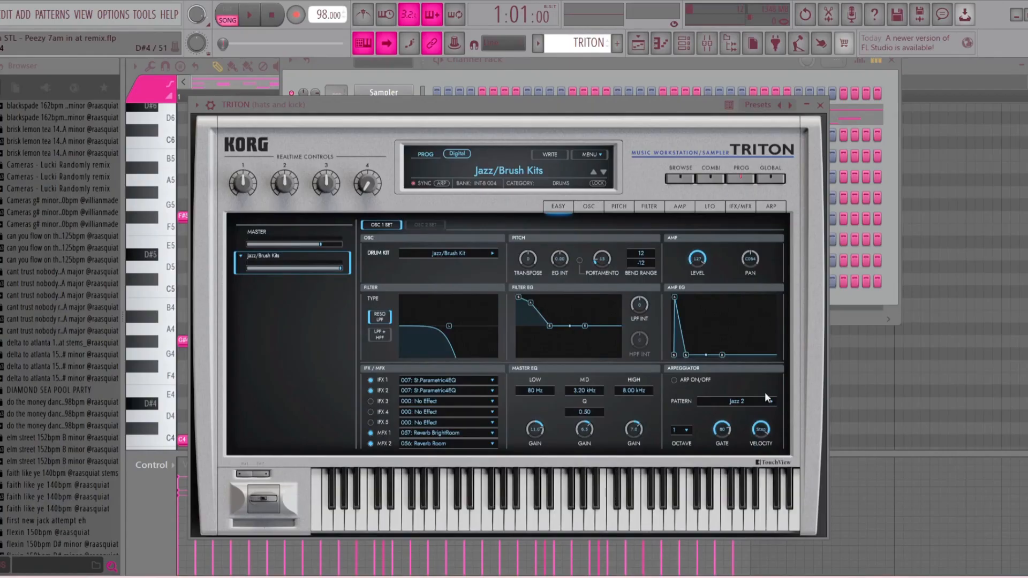
{"action": "left_click", "coordinate": [820, 105]}
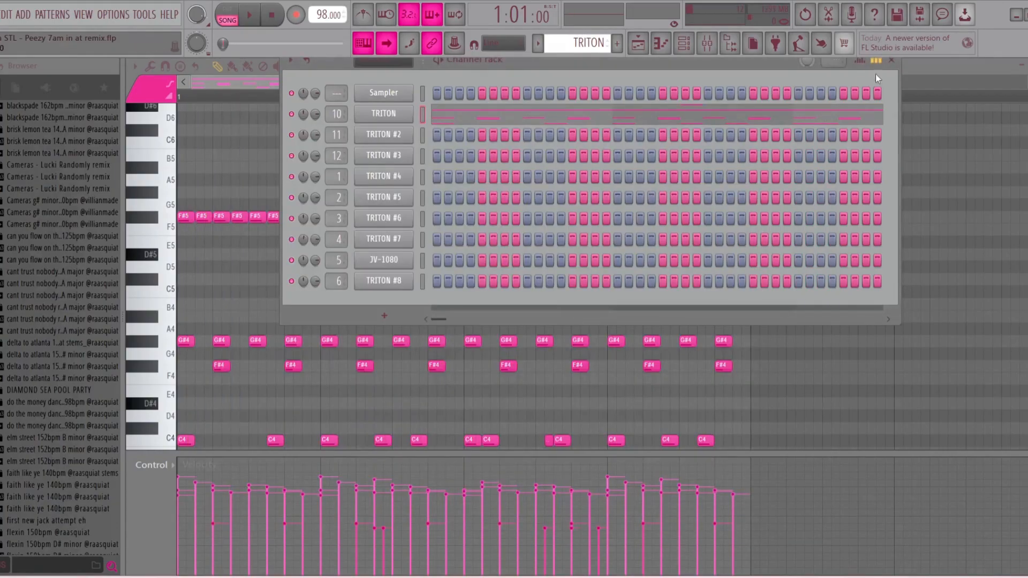
{"action": "left_click", "coordinate": [892, 64]}
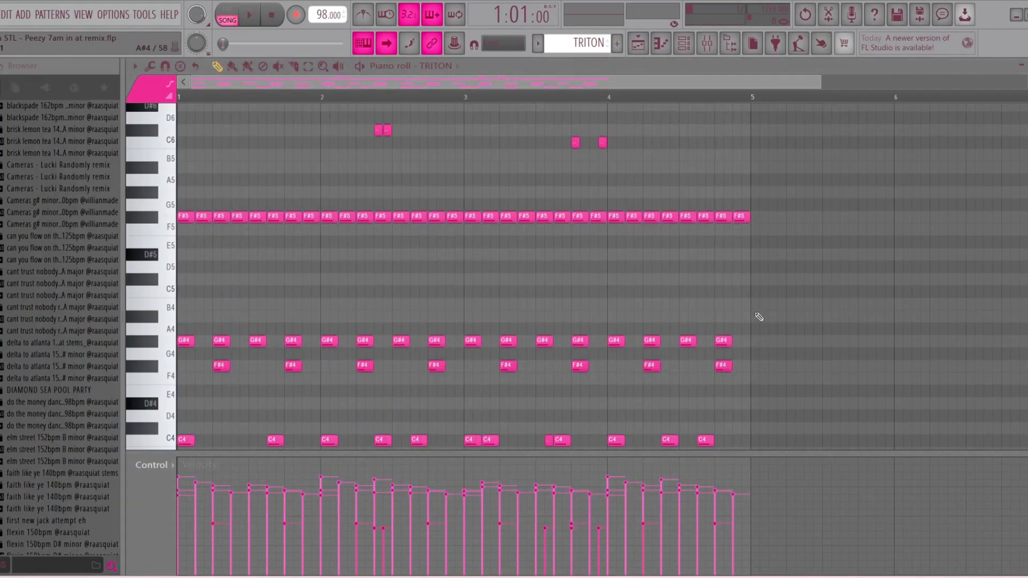
Play the soloed TRITON hats and kick pattern through its four bars and stop the playback
{"action": "scroll", "coordinate": [758, 317], "scroll_direction": "down", "scroll_amount": 2}
{"action": "scroll", "coordinate": [759, 316], "scroll_direction": "up", "scroll_amount": 2}
{"action": "scroll", "coordinate": [803, 289], "scroll_direction": "down", "scroll_amount": 2}
{"action": "key", "text": "space"}
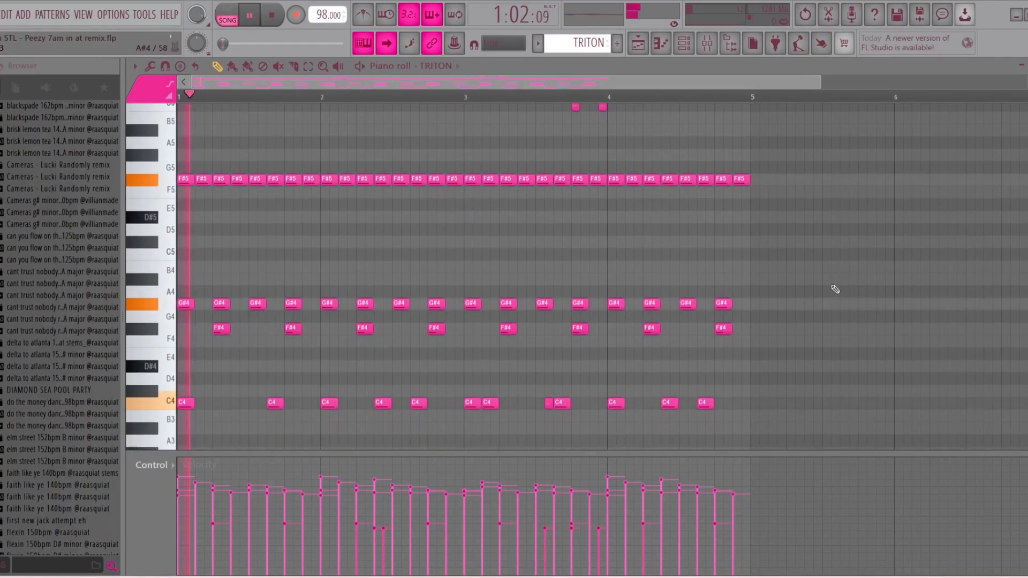
{"action": "scroll", "coordinate": [830, 289], "scroll_direction": "up", "scroll_amount": 2}
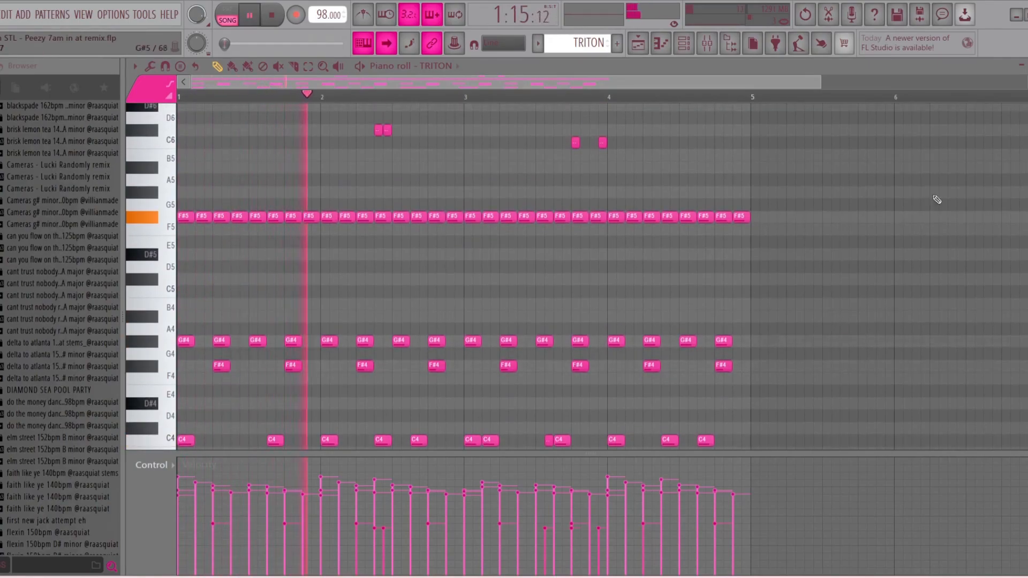
{"action": "scroll", "coordinate": [915, 187], "scroll_direction": "down", "scroll_amount": 1}
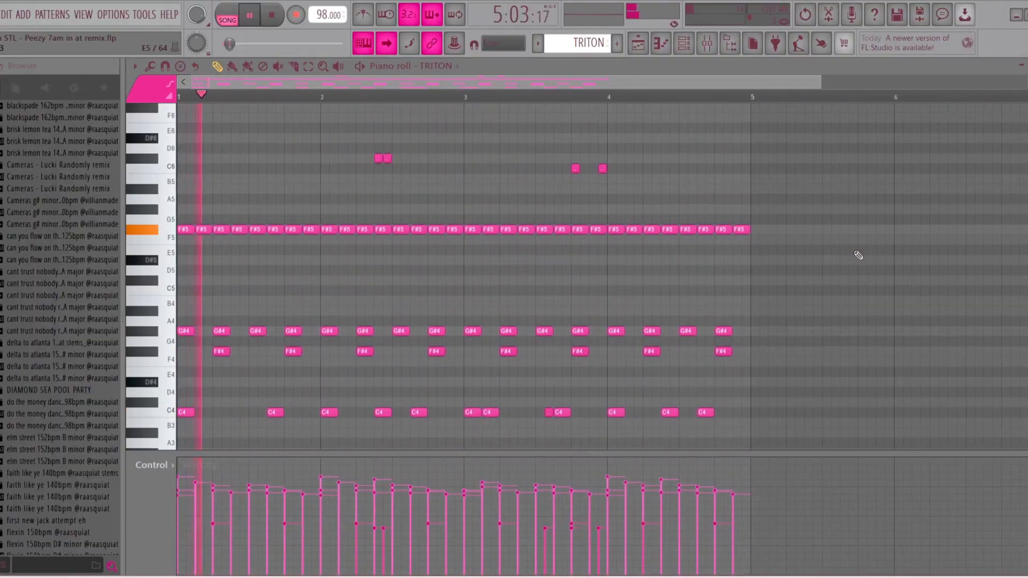
{"action": "key", "text": "space"}
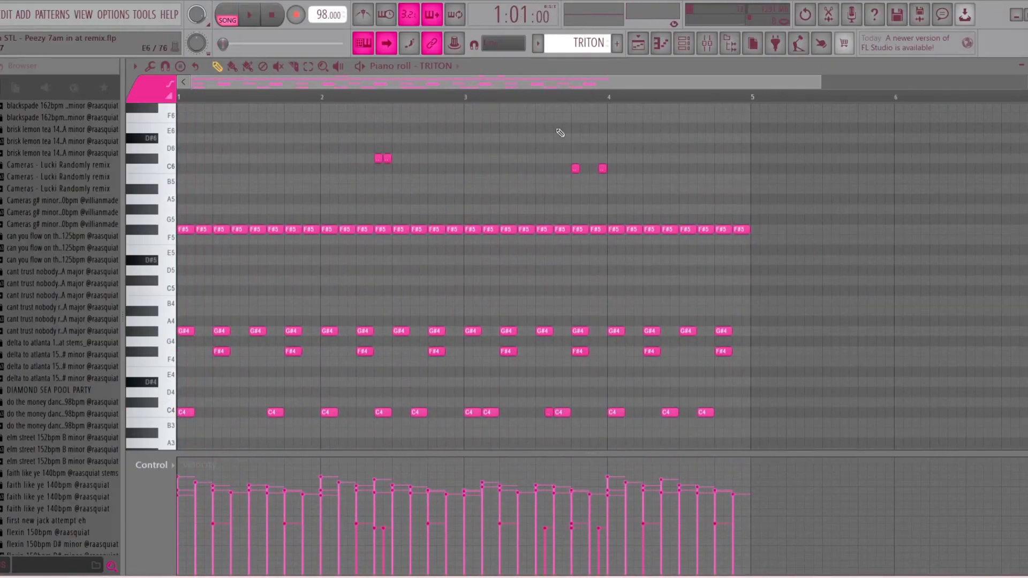
Check the TRITON channel's instrument settings once more, close them and go back to the TRITON pattern's notes via the playlist
{"action": "left_click", "coordinate": [683, 43]}
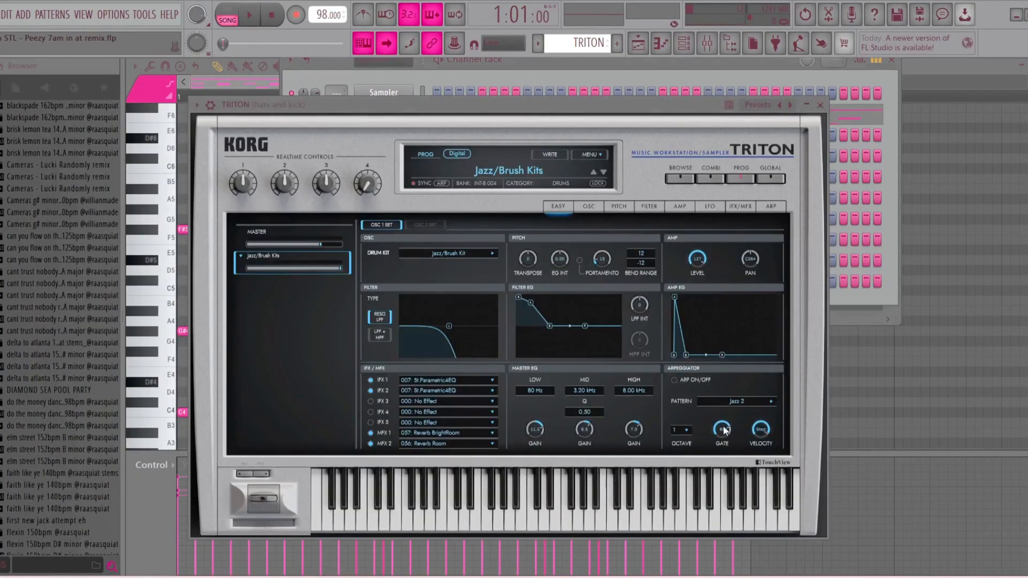
{"action": "left_click", "coordinate": [819, 104]}
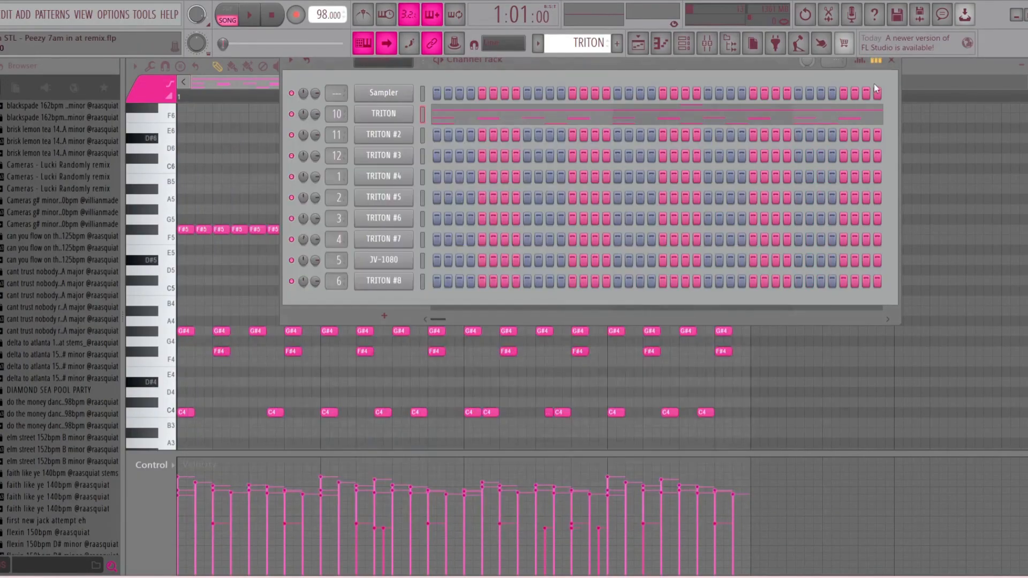
{"action": "left_click", "coordinate": [893, 63]}
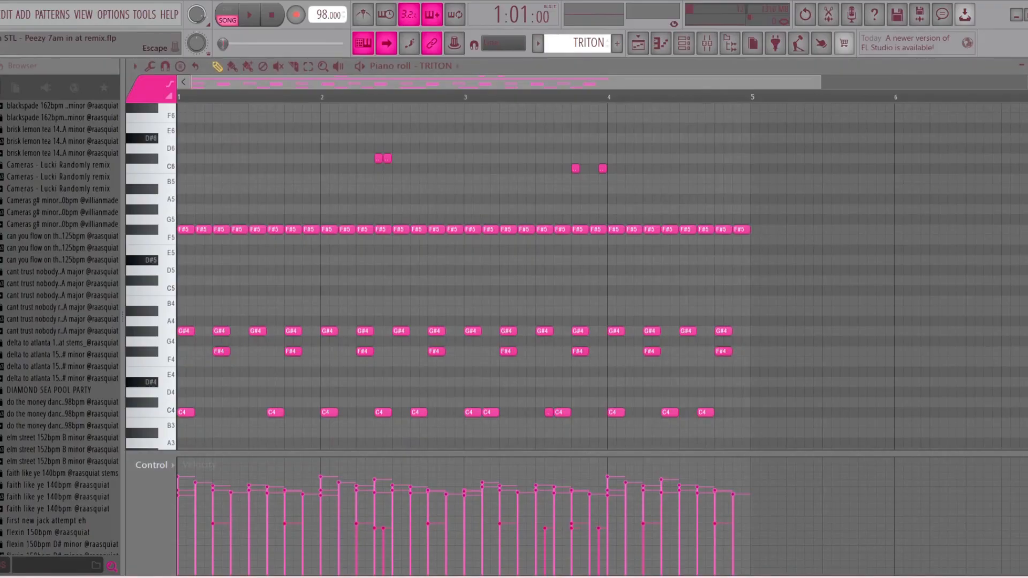
{"action": "key", "text": "Escape"}
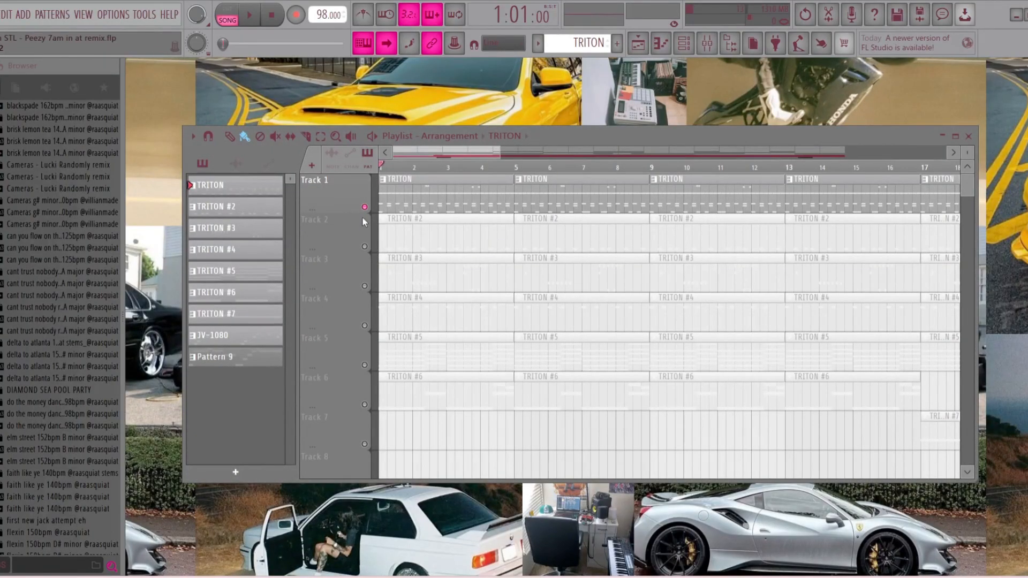
{"action": "double_click", "coordinate": [407, 198]}
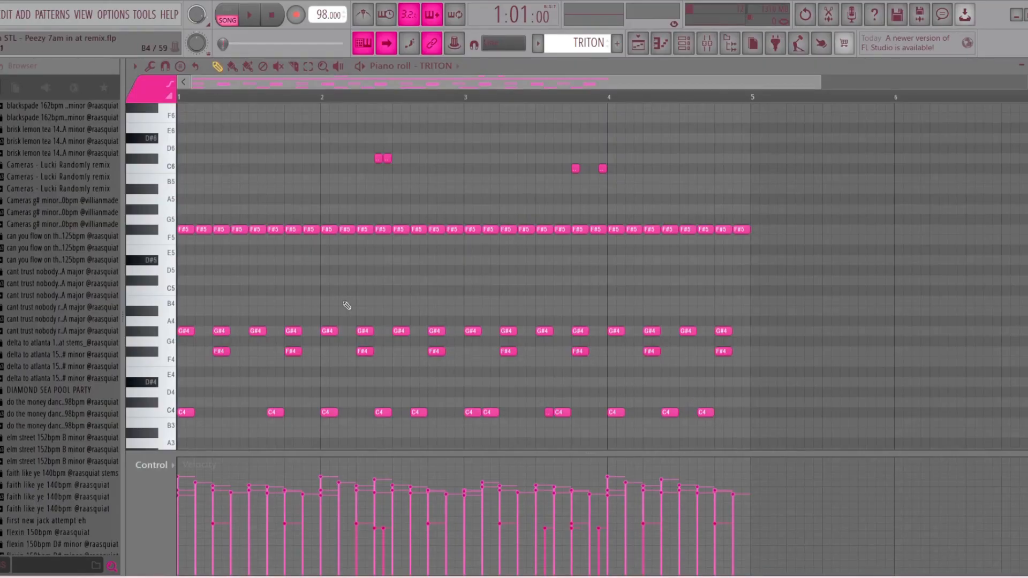
Solo Track 2 instead of Track 1 in the playlist and open its TRITON #2 pattern in the piano roll
{"action": "left_click", "coordinate": [684, 45]}
{"action": "left_click", "coordinate": [638, 43]}
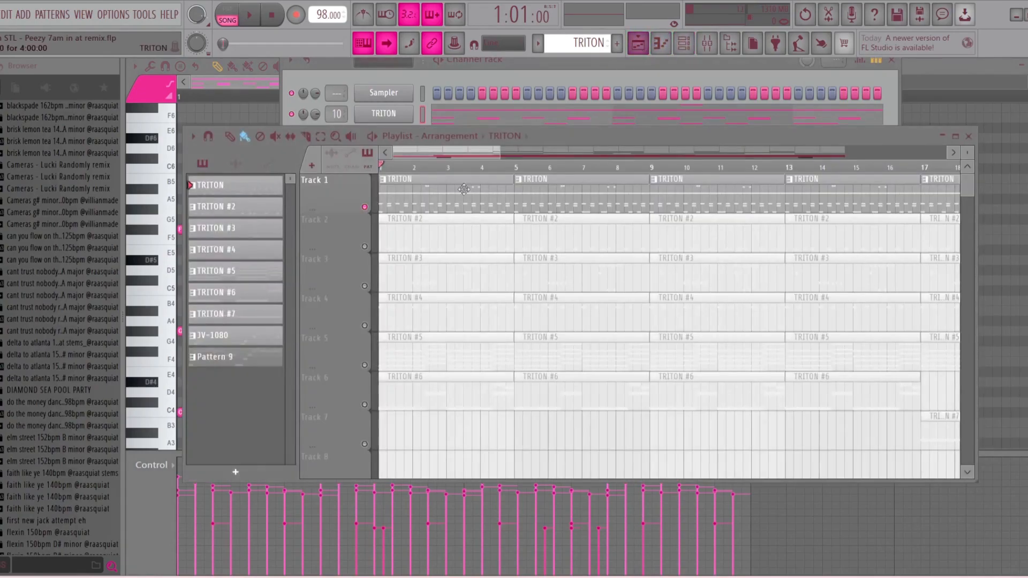
{"action": "right_click", "coordinate": [366, 208]}
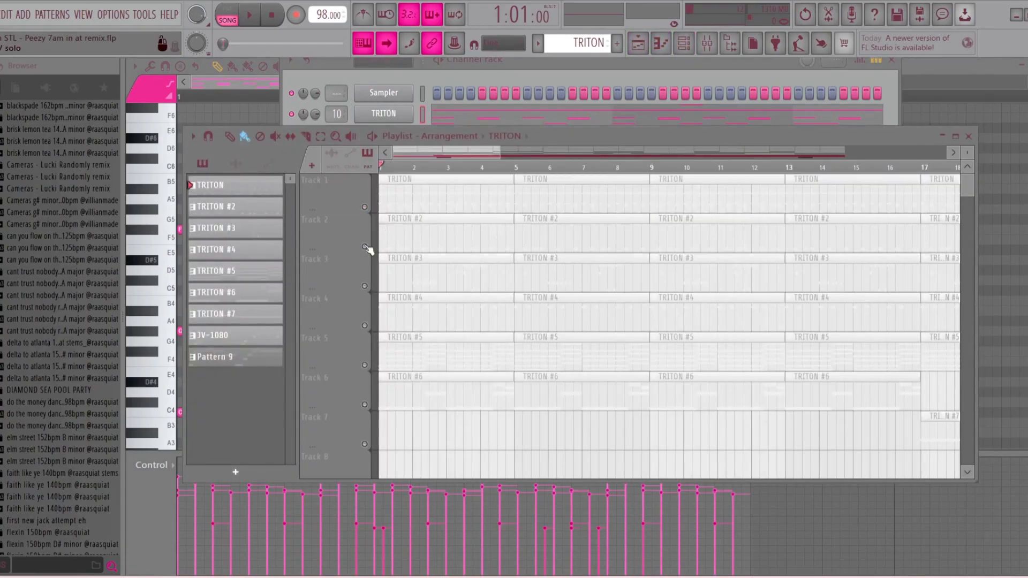
{"action": "right_click", "coordinate": [365, 247]}
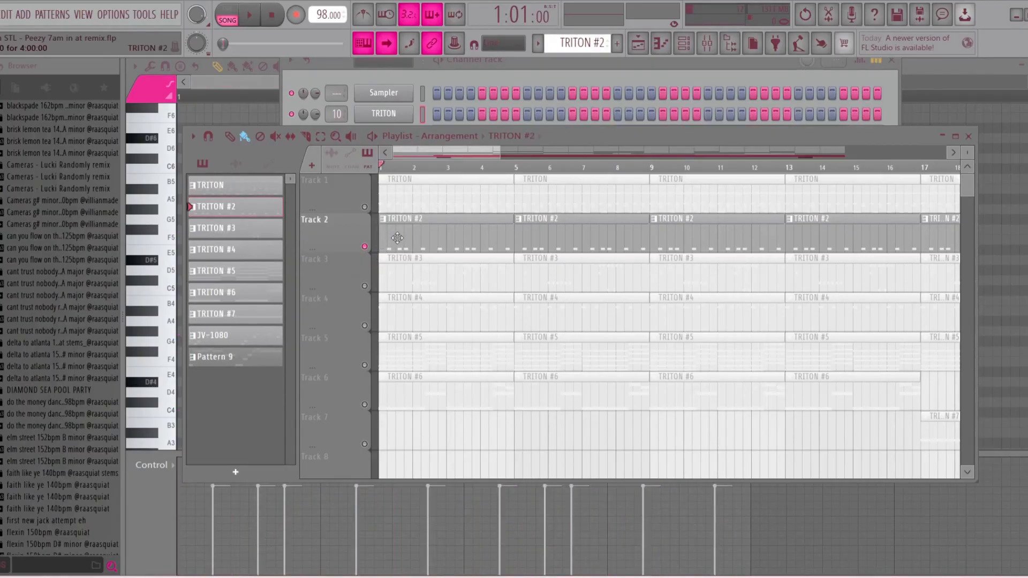
{"action": "double_click", "coordinate": [398, 238]}
{"action": "scroll", "coordinate": [493, 292], "scroll_direction": "down", "scroll_amount": 3}
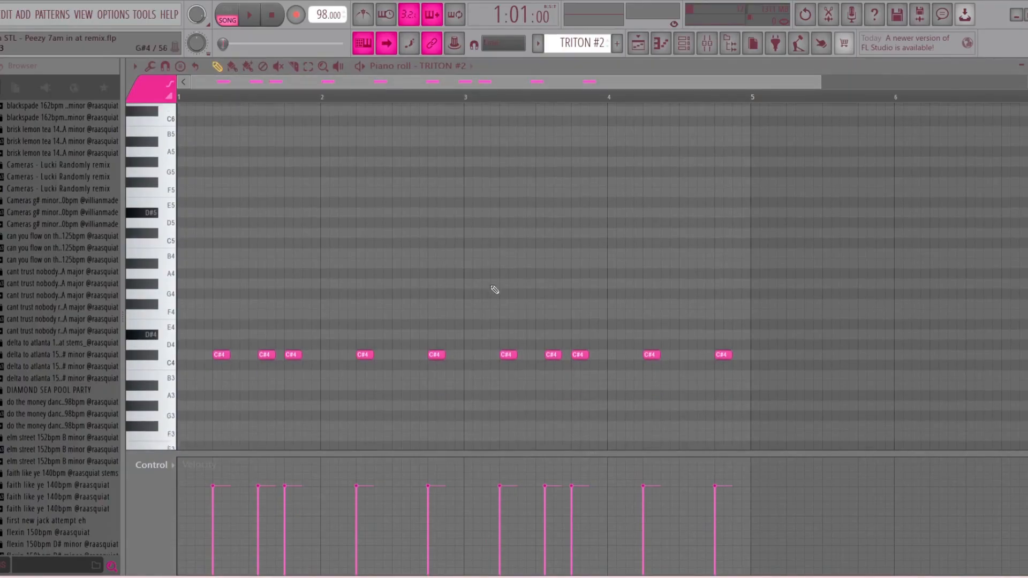
{"action": "scroll", "coordinate": [514, 361], "scroll_direction": "up", "scroll_amount": 1}
Examine the drum kit program in the TRITON #2 snare channel's instrument, and close it along with the channel rack
{"action": "left_click", "coordinate": [683, 44]}
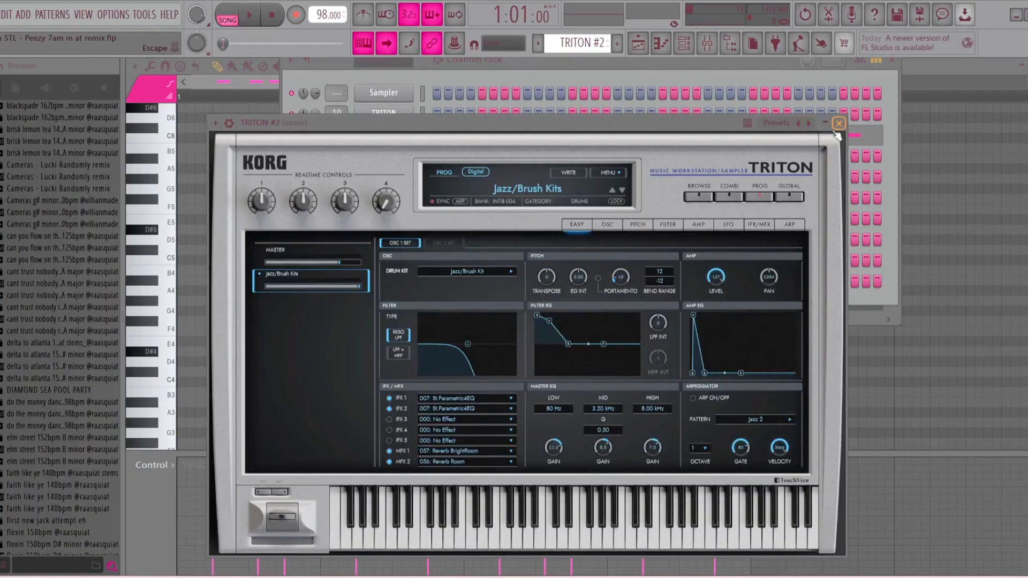
{"action": "left_click", "coordinate": [839, 124]}
{"action": "left_click", "coordinate": [892, 60]}
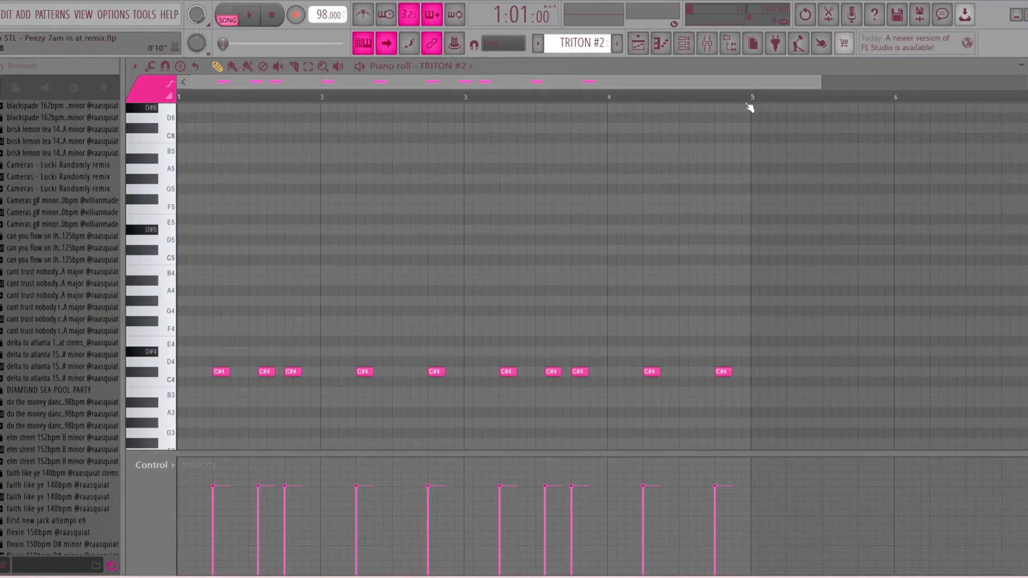
Maximize the mixer and inspect the ValhallaVintageVerb settings on the snare track, closing the effect after viewing it
{"action": "left_click", "coordinate": [706, 45]}
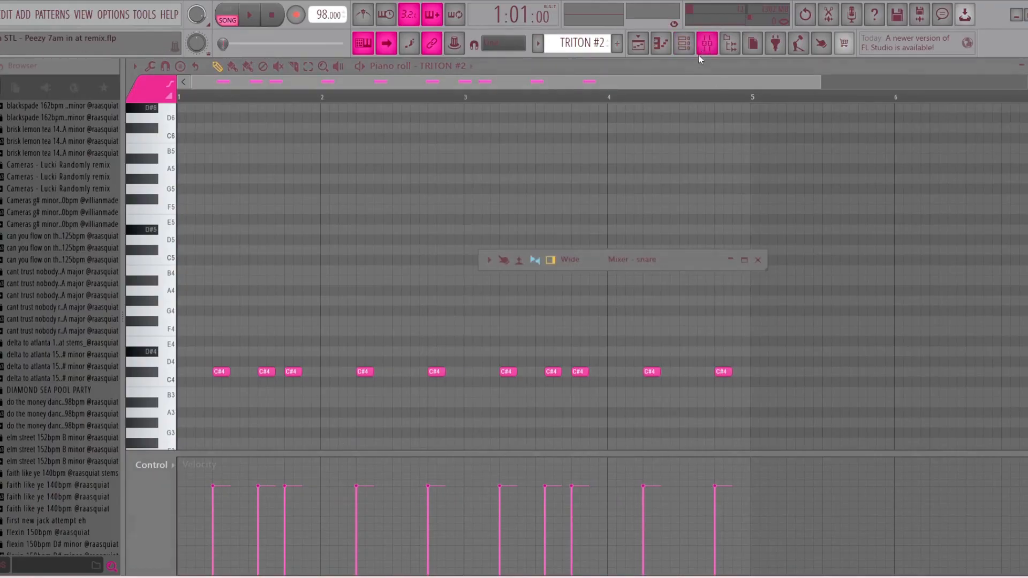
{"action": "left_click", "coordinate": [744, 261]}
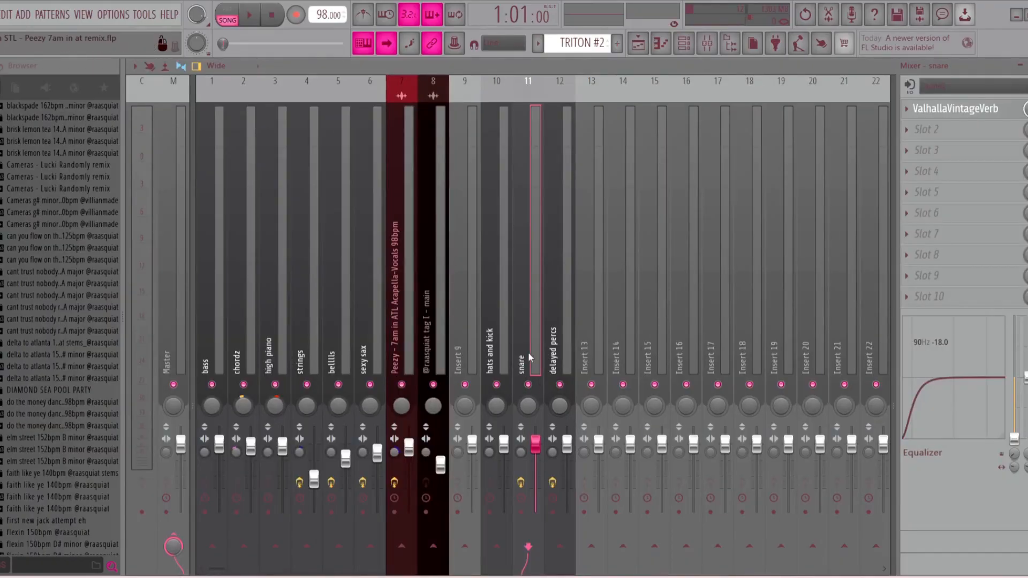
{"action": "left_click", "coordinate": [990, 108]}
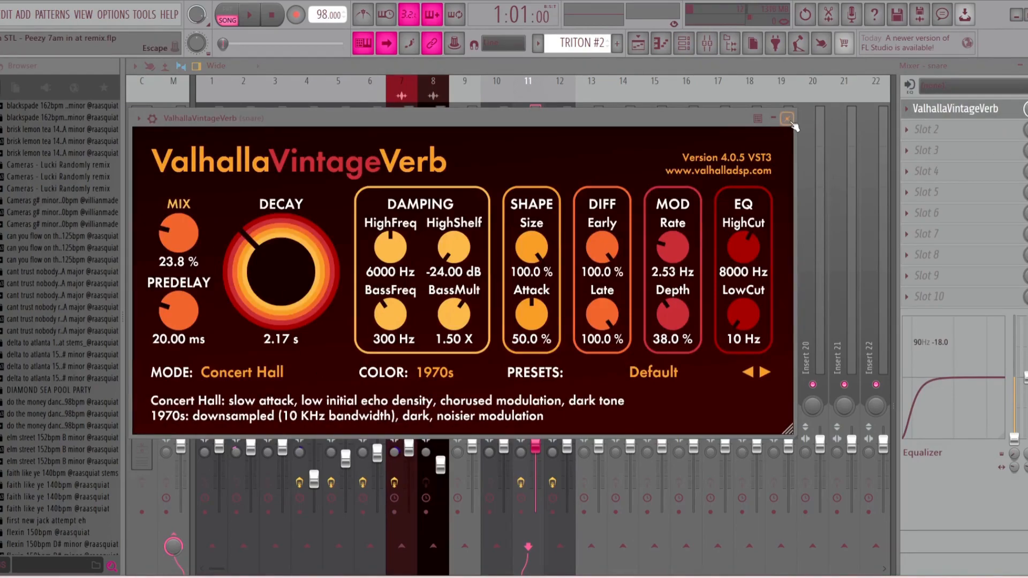
{"action": "left_click", "coordinate": [791, 122]}
Return to the TRITON #2 pattern in the piano roll and play the soloed snare, stopping after a few bars
{"action": "key", "text": "F7"}
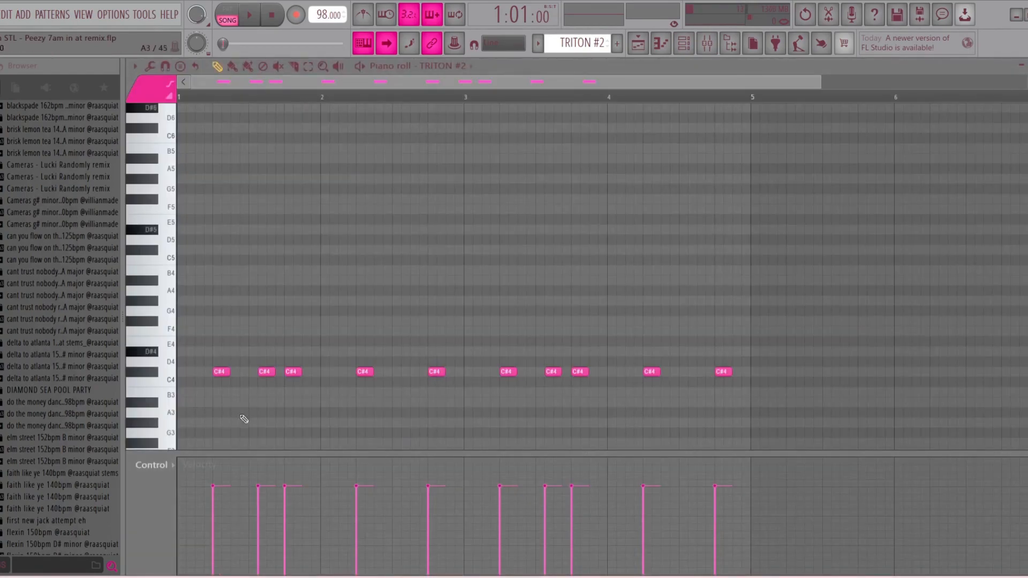
{"action": "key", "text": "space"}
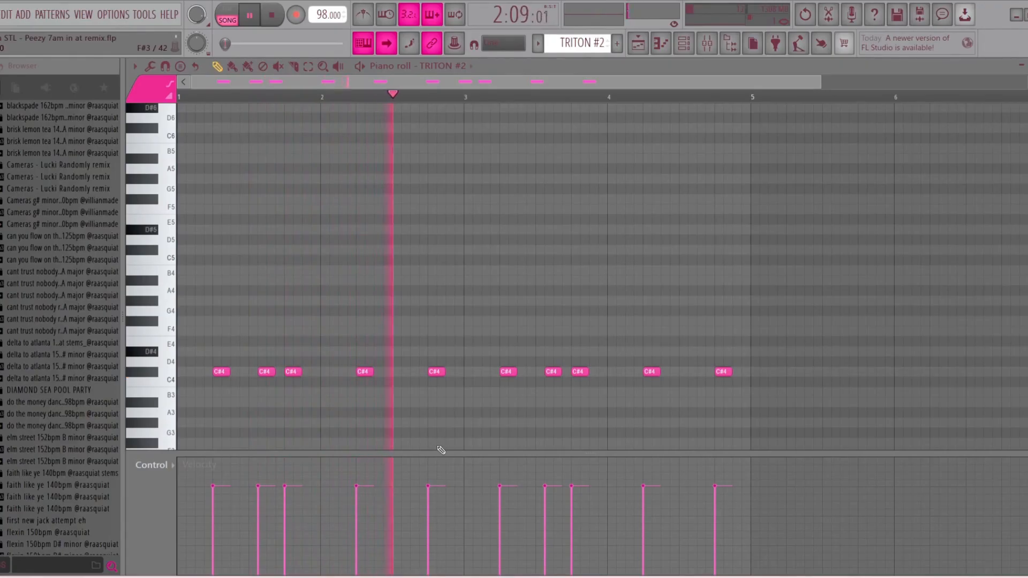
{"action": "key", "text": "space"}
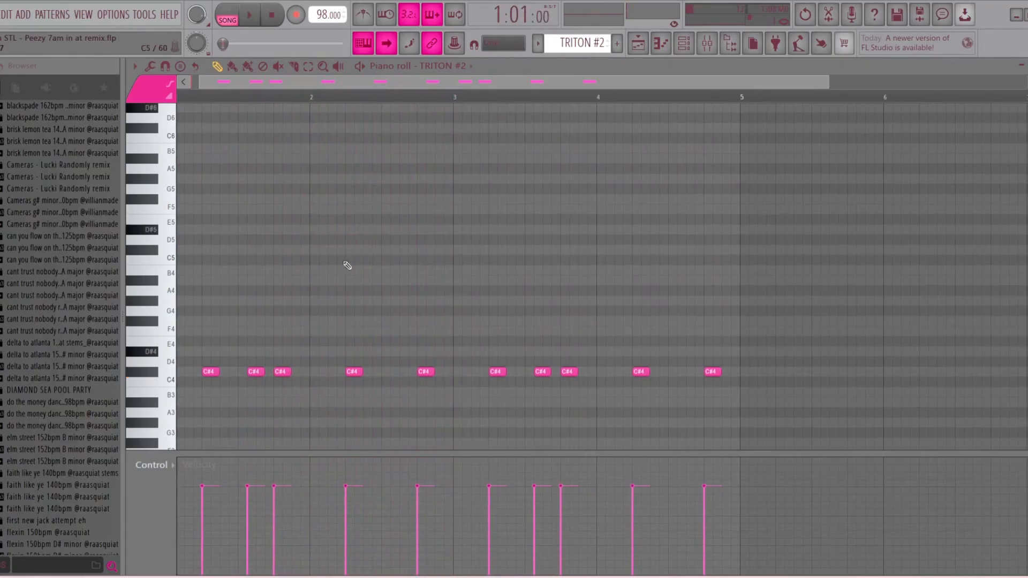
Solo Track 3 instead of Track 2 in the playlist and open its TRITON #3 pattern with the notes in view
{"action": "left_click", "coordinate": [631, 49]}
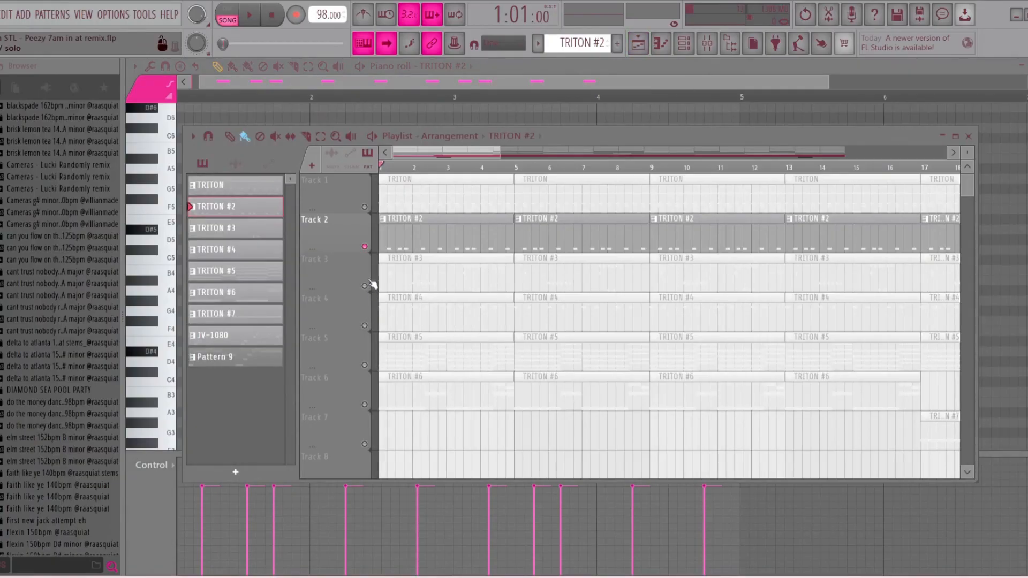
{"action": "left_click", "coordinate": [365, 246]}
{"action": "left_click", "coordinate": [364, 286]}
{"action": "double_click", "coordinate": [426, 284]}
{"action": "left_click_drag", "start_coordinate": [532, 88], "coordinate": [423, 85]}
{"action": "scroll", "coordinate": [482, 321], "scroll_direction": "up", "scroll_amount": 5}
Play the soloed TRITON #3 pattern, stop it and bring its first bars back into view
{"action": "key", "text": "space"}
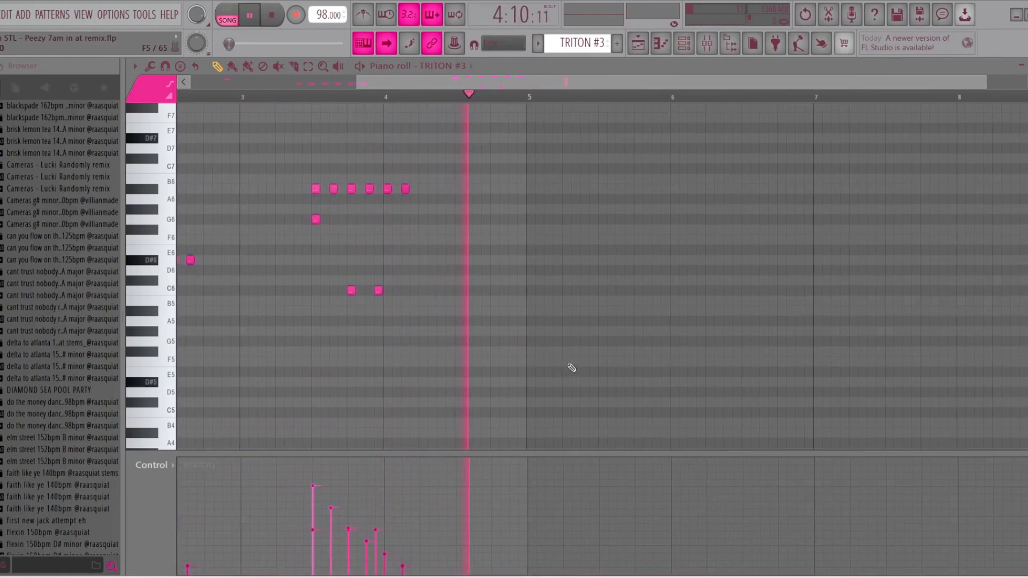
{"action": "key", "text": "space"}
{"action": "scroll", "coordinate": [357, 132], "scroll_direction": "left", "scroll_amount": 2}
{"action": "scroll", "coordinate": [357, 132], "scroll_direction": "left", "scroll_amount": 4}
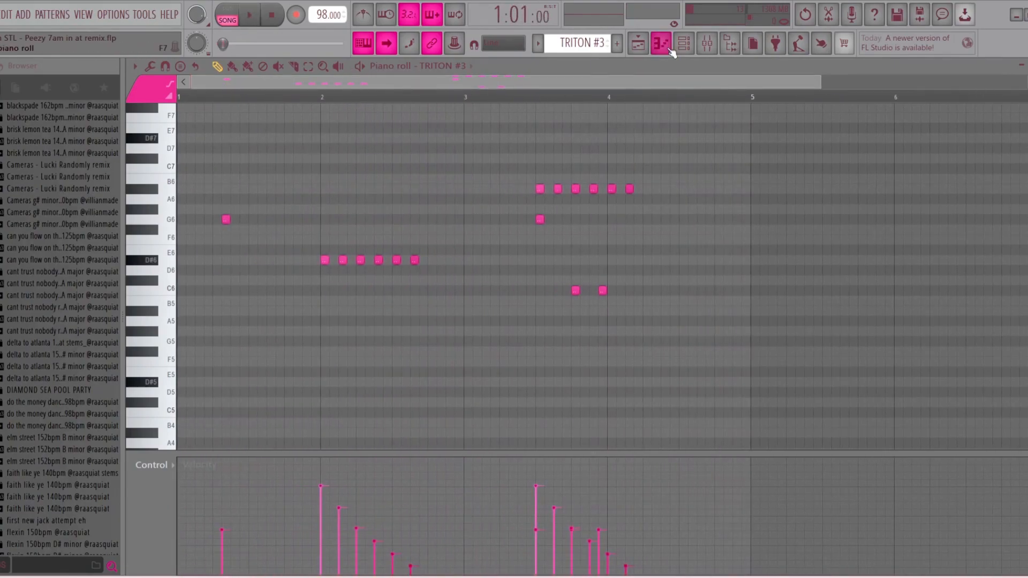
Select the delayed percs track in the mixer and open its Fruity delay bank to inspect the feedback settings
{"action": "left_click", "coordinate": [683, 42]}
{"action": "left_click", "coordinate": [706, 43]}
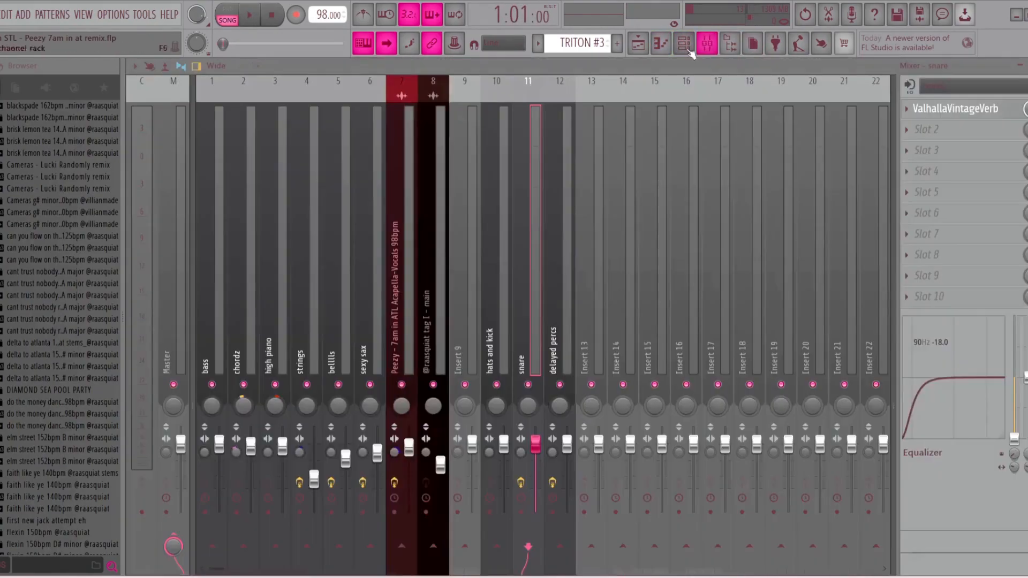
{"action": "left_click", "coordinate": [503, 352]}
{"action": "left_click", "coordinate": [567, 349]}
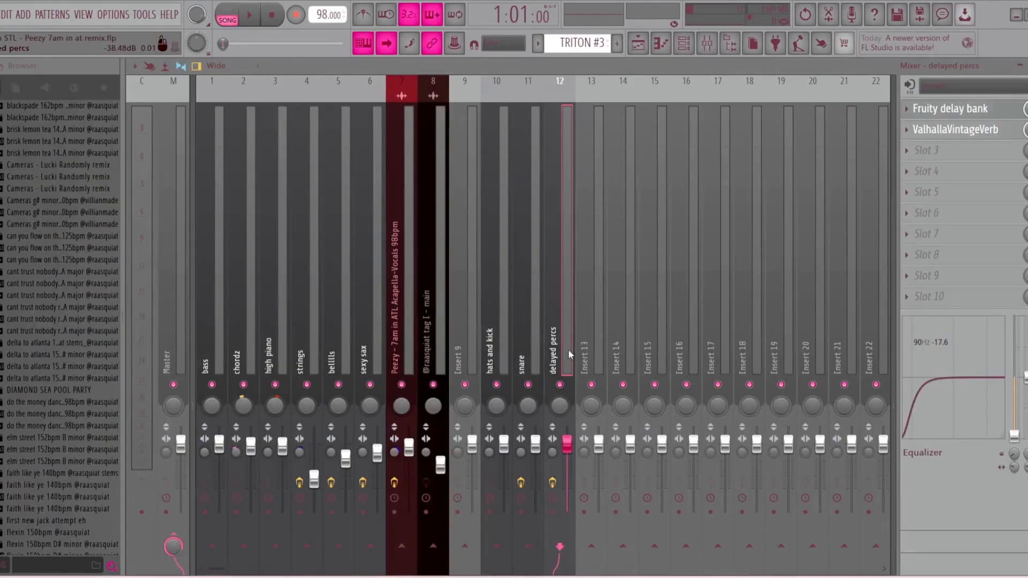
{"action": "left_click", "coordinate": [989, 108]}
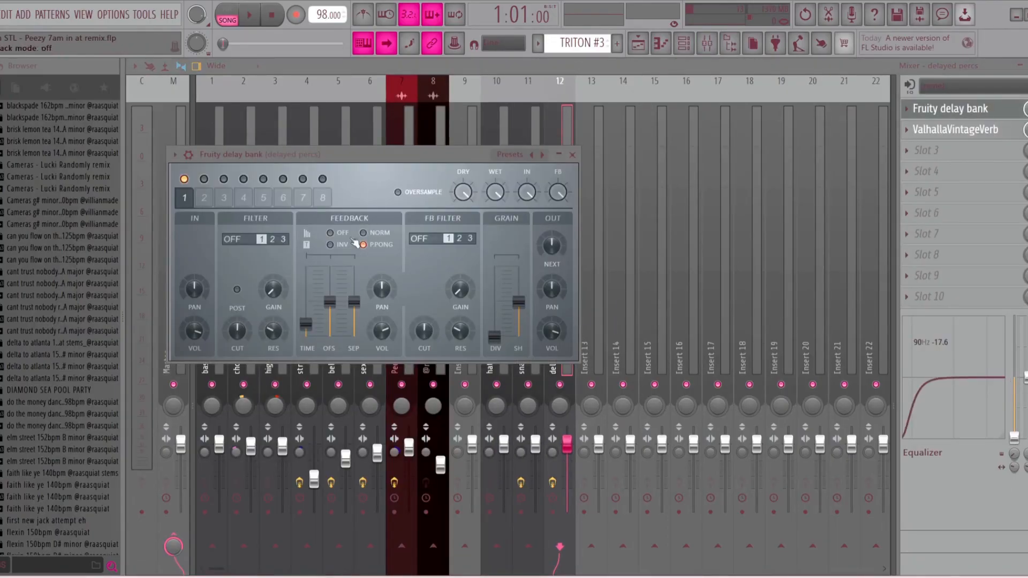
Close the Fruity delay bank and inspect the ValhallaVintageVerb settings on the delayed percs mixer track
{"action": "left_click", "coordinate": [572, 155]}
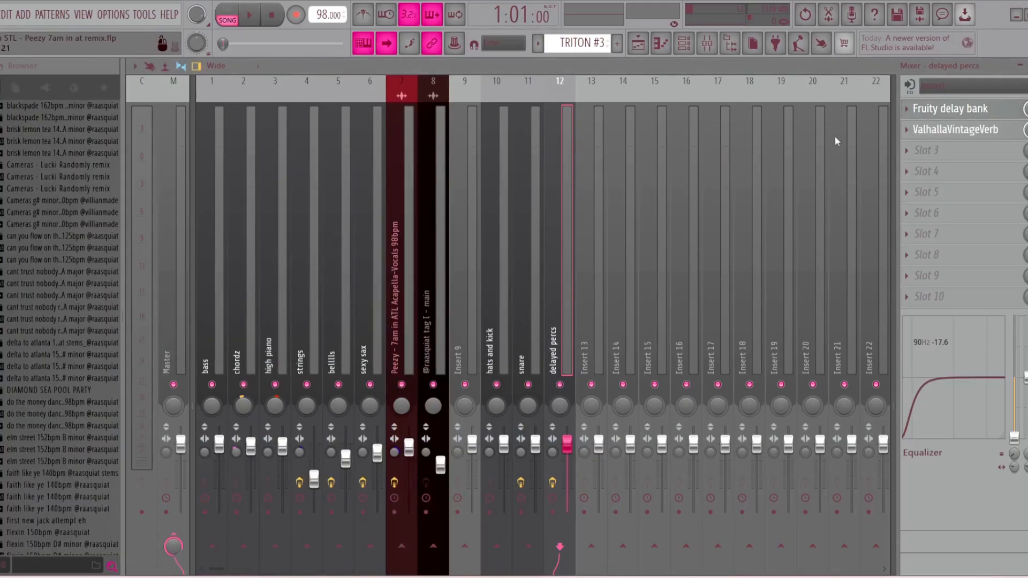
{"action": "left_click", "coordinate": [958, 130]}
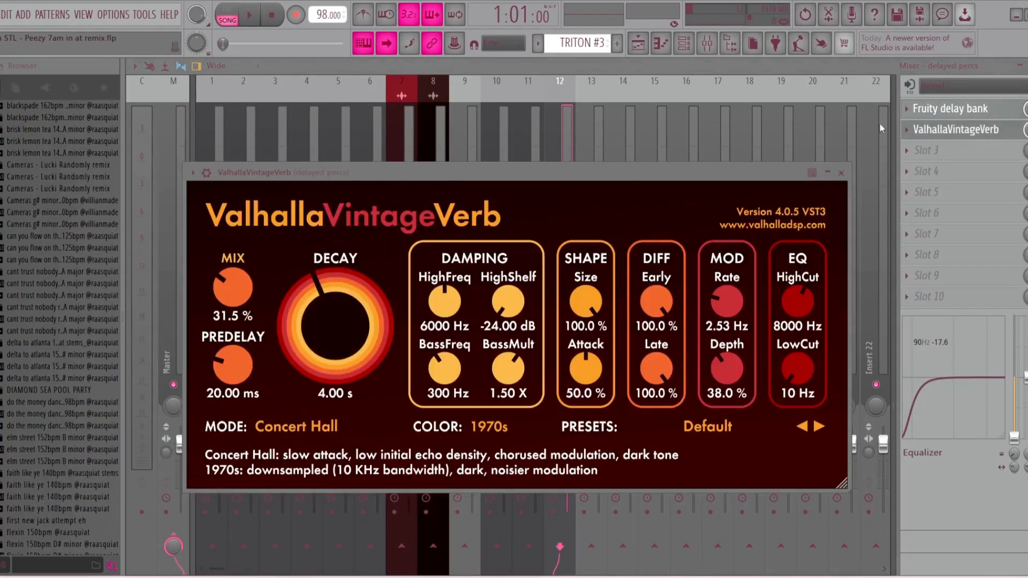
{"action": "left_click", "coordinate": [842, 173]}
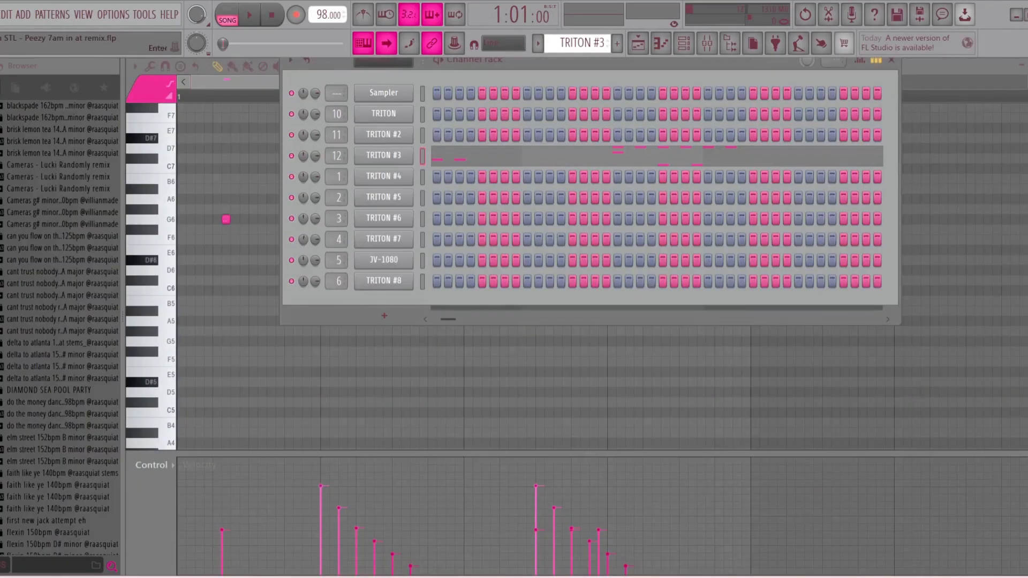
Solo Track 4 instead of Track 3 in the playlist and open its TRITON #4 pattern in the piano roll
{"action": "left_click", "coordinate": [891, 60]}
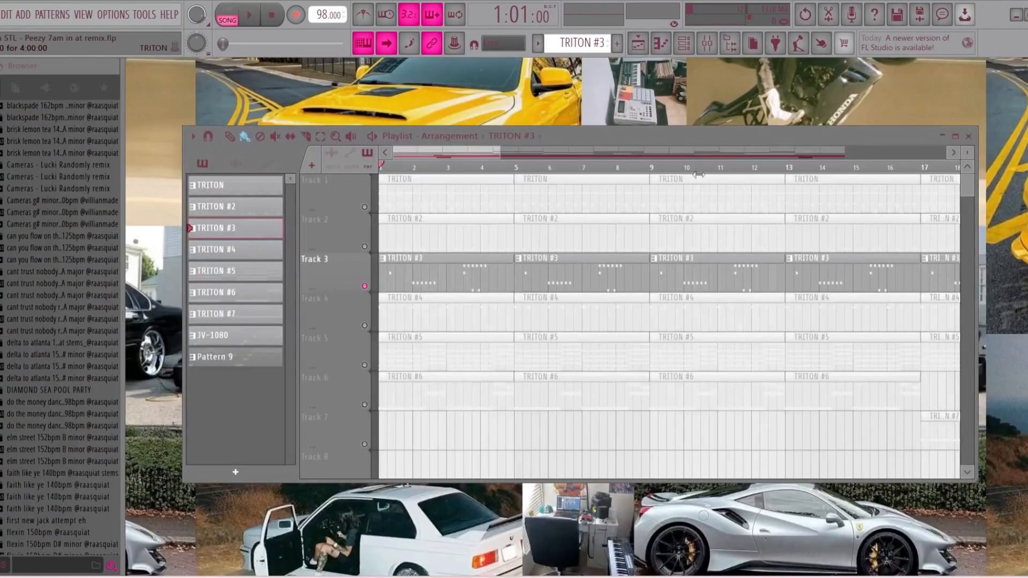
{"action": "left_click", "coordinate": [364, 287]}
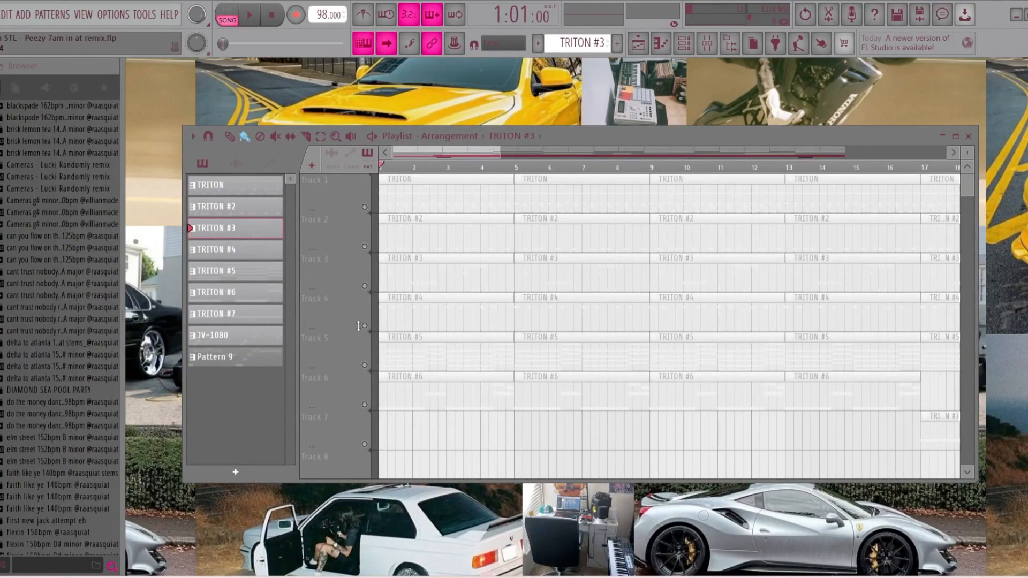
{"action": "left_click", "coordinate": [365, 325]}
{"action": "double_click", "coordinate": [402, 321]}
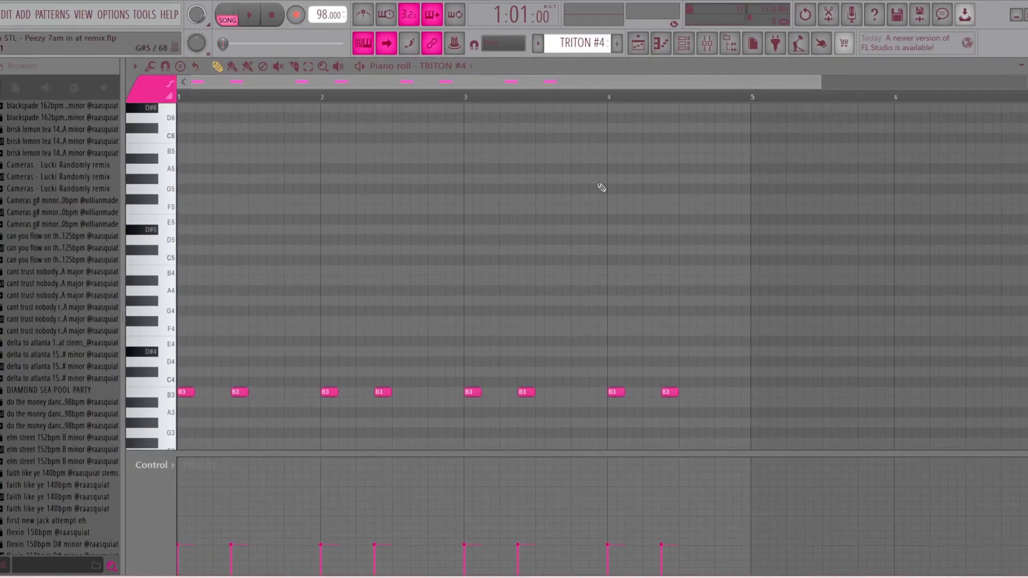
Play the soloed TRITON #4 bass pattern with its B3 notes in view, stopping after a few beats
{"action": "scroll", "coordinate": [746, 328], "scroll_direction": "down", "scroll_amount": 2}
{"action": "key", "text": "space"}
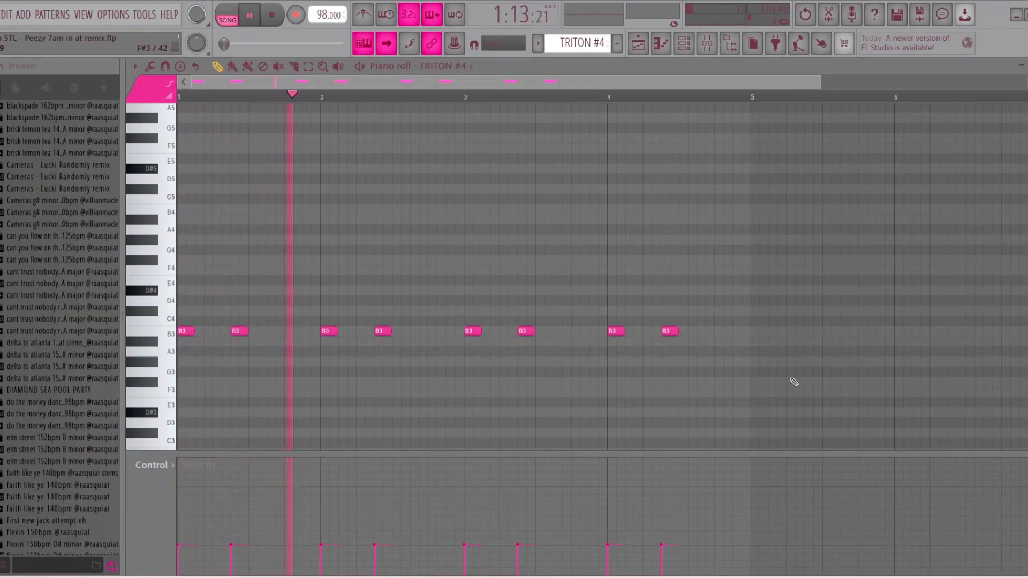
{"action": "key", "text": "space"}
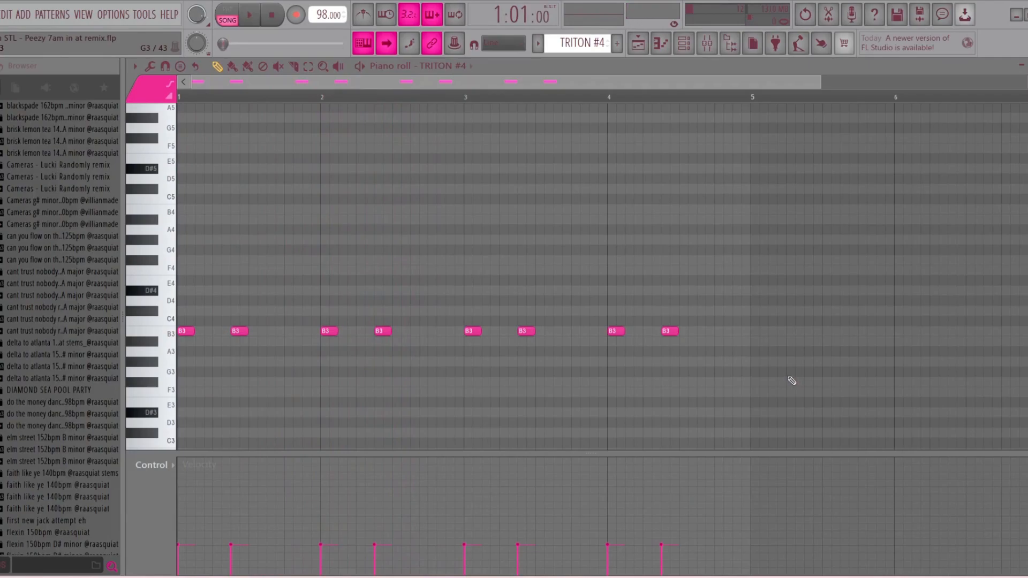
Solo Track 5 in place of Track 4 in the playlist and open its TRITON #5 chord pattern
{"action": "left_click", "coordinate": [638, 44]}
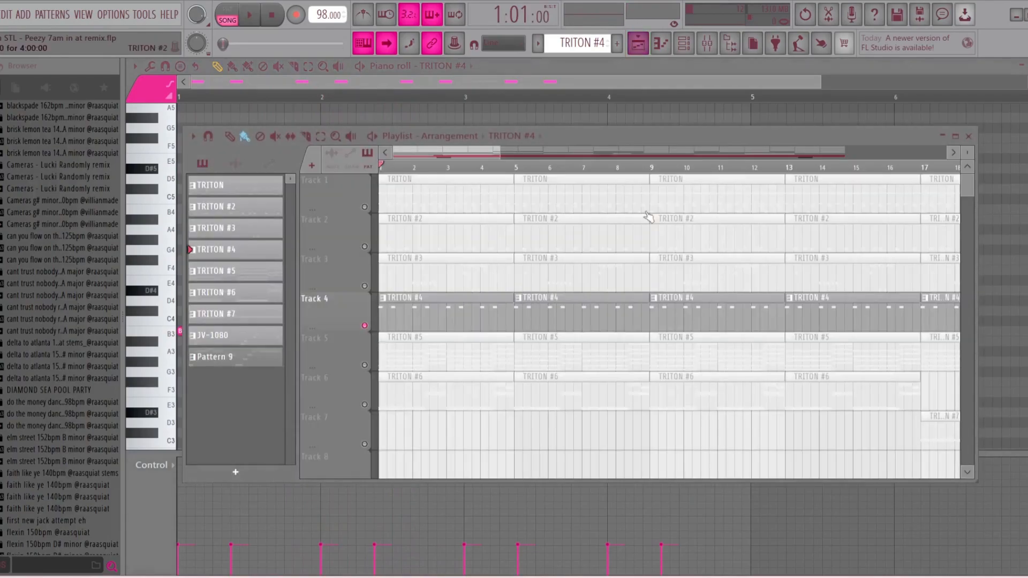
{"action": "left_click", "coordinate": [445, 359]}
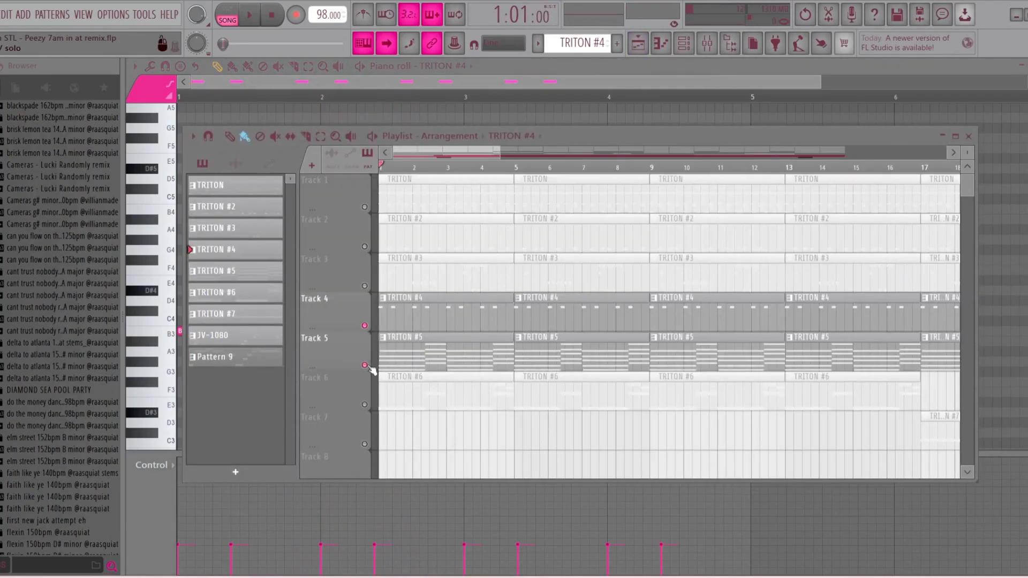
{"action": "double_click", "coordinate": [444, 361]}
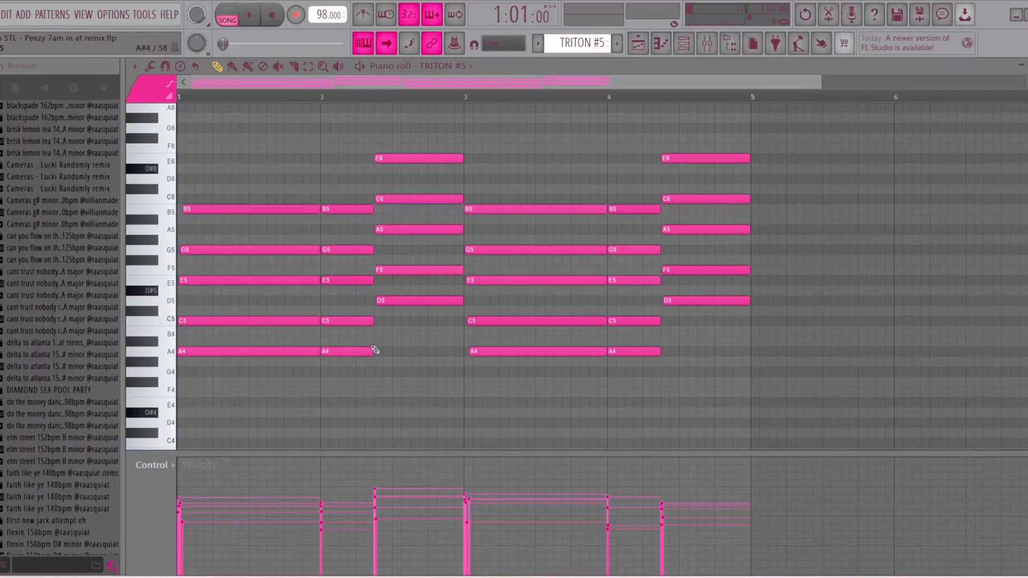
Play the soloed TRITON #5 chords in the piano roll and stop during the fourth bar
{"action": "scroll", "coordinate": [423, 360], "scroll_direction": "up", "scroll_amount": 1}
{"action": "scroll", "coordinate": [422, 359], "scroll_direction": "down", "scroll_amount": 1}
{"action": "key", "text": "space"}
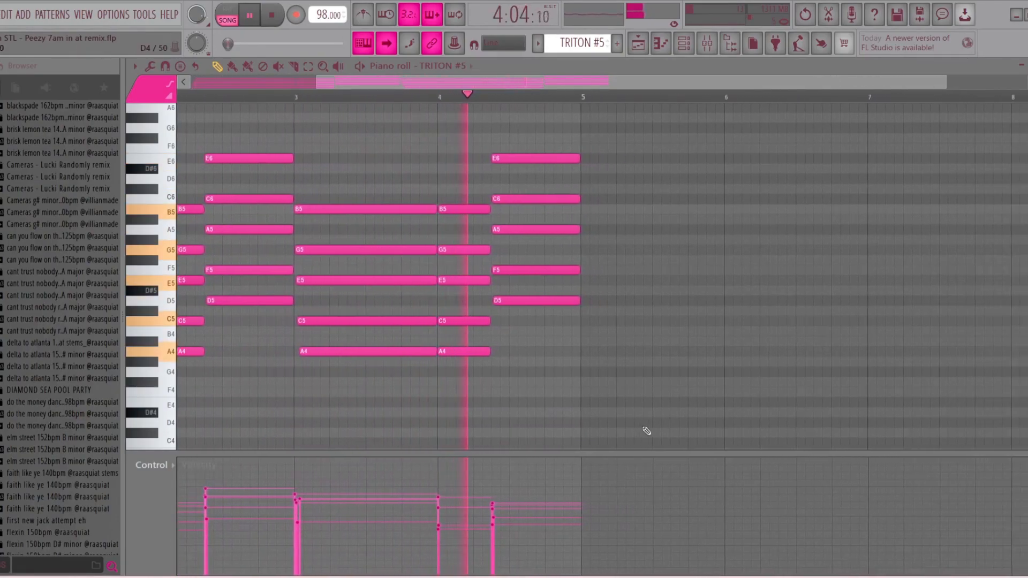
{"action": "key", "text": "space"}
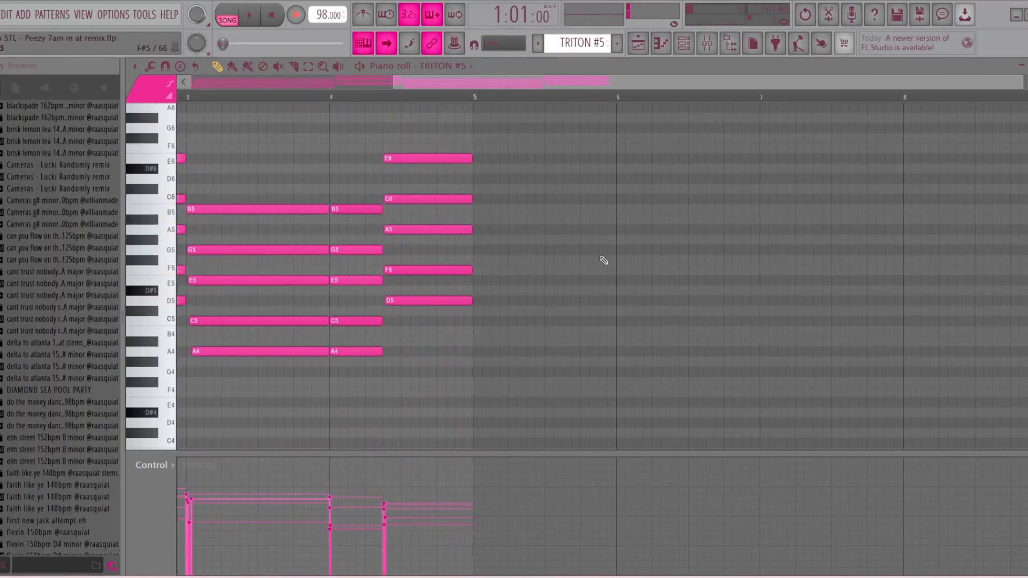
Open the TRITON #5 instrument from the channel rack to view its Wavetable EP program, and return to the playlist
{"action": "left_click", "coordinate": [695, 50]}
{"action": "left_click", "coordinate": [638, 44]}
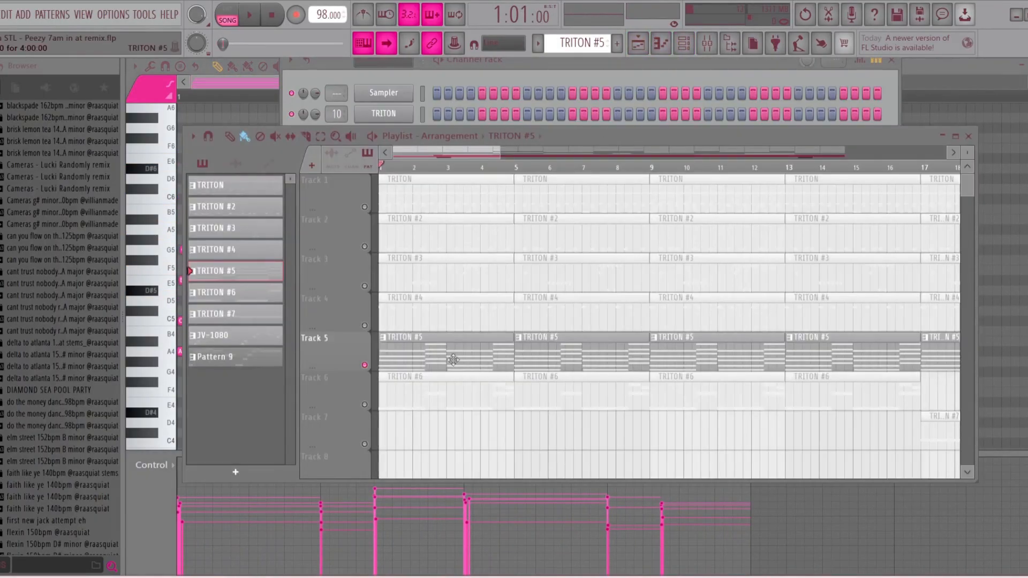
{"action": "key", "text": "F6"}
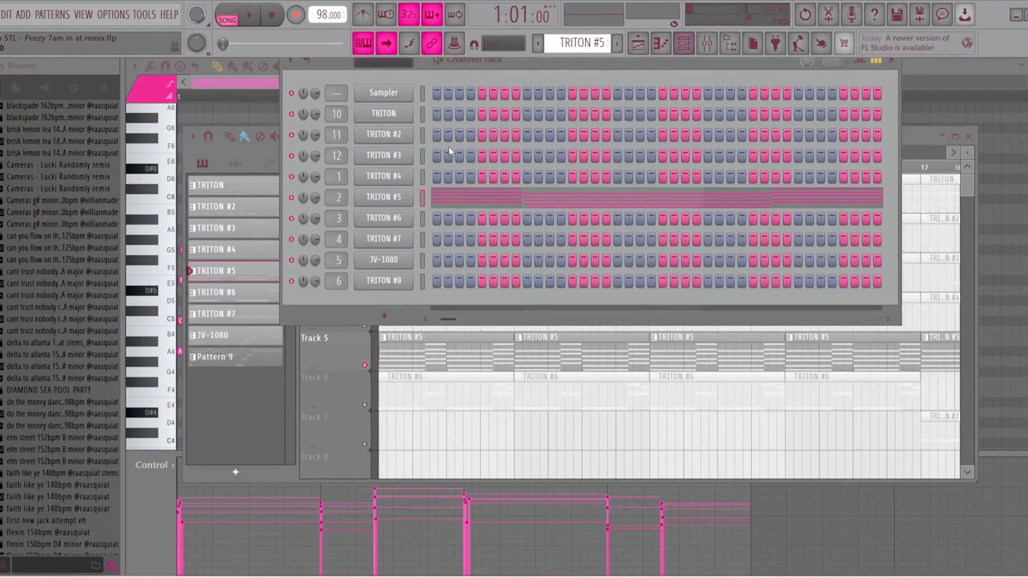
{"action": "left_click", "coordinate": [398, 203]}
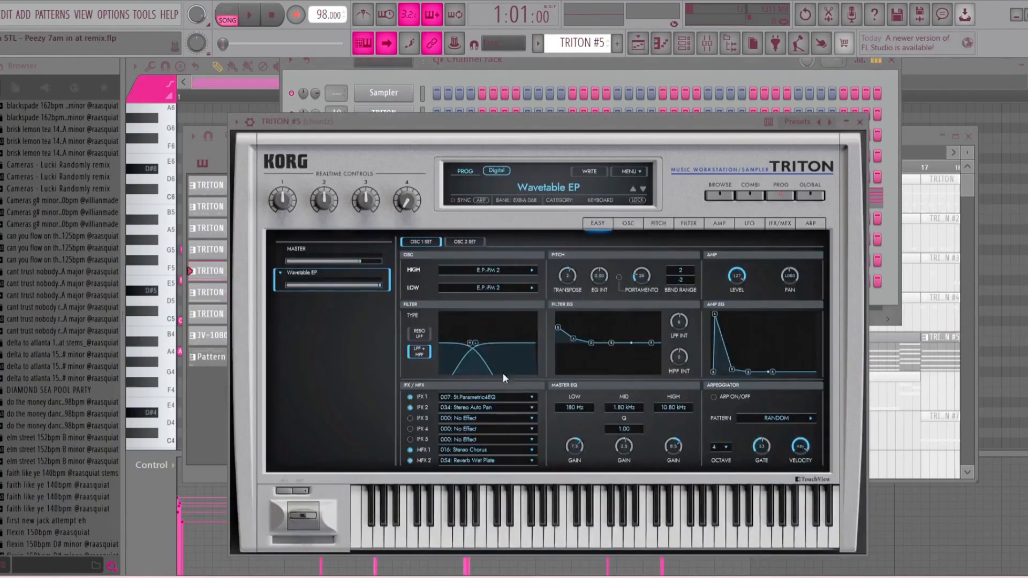
{"action": "left_click", "coordinate": [861, 124]}
{"action": "key", "text": "Escape"}
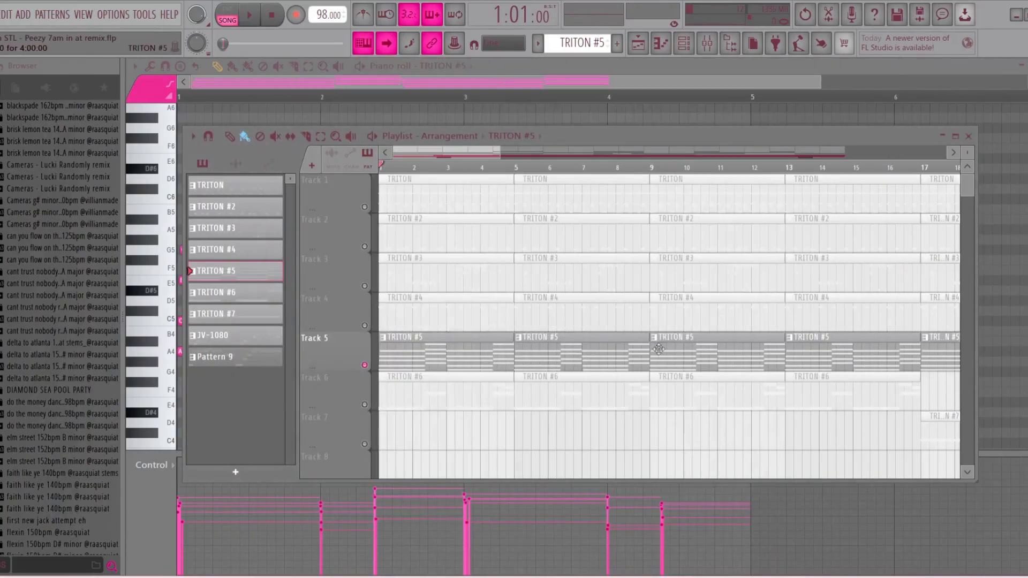
Solo Track 6 instead of Track 5 in the playlist and open its TRITON #6 pattern
{"action": "left_click", "coordinate": [366, 366]}
{"action": "left_click", "coordinate": [366, 408]}
{"action": "scroll", "coordinate": [437, 373], "scroll_direction": "down", "scroll_amount": 1}
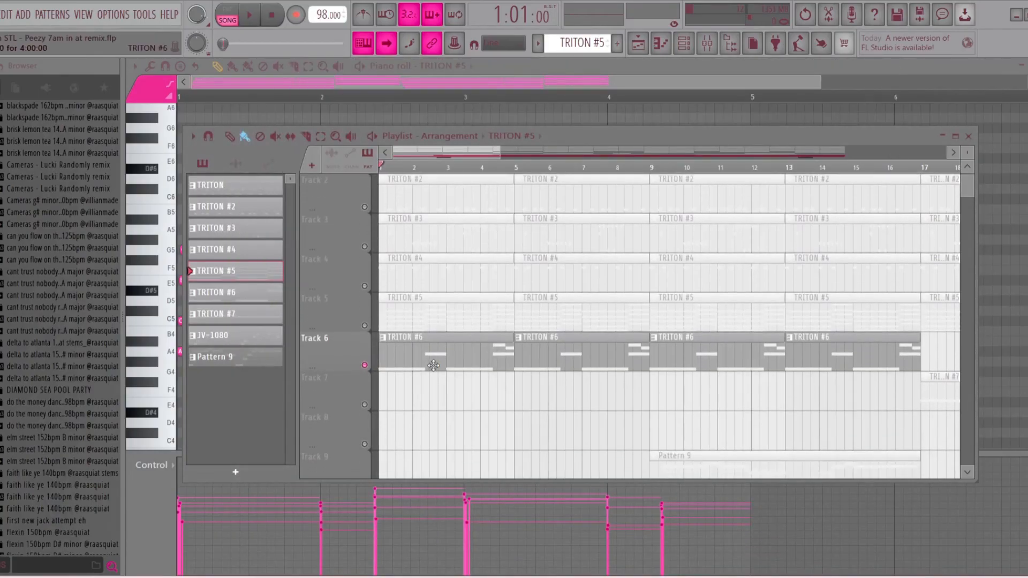
{"action": "double_click", "coordinate": [437, 370]}
Bring all the TRITON #6 notes into view from bar 1 and play the soloed pattern, stopping in the second bar
{"action": "left_click_drag", "start_coordinate": [541, 82], "coordinate": [436, 93]}
{"action": "scroll", "coordinate": [513, 320], "scroll_direction": "up", "scroll_amount": 3}
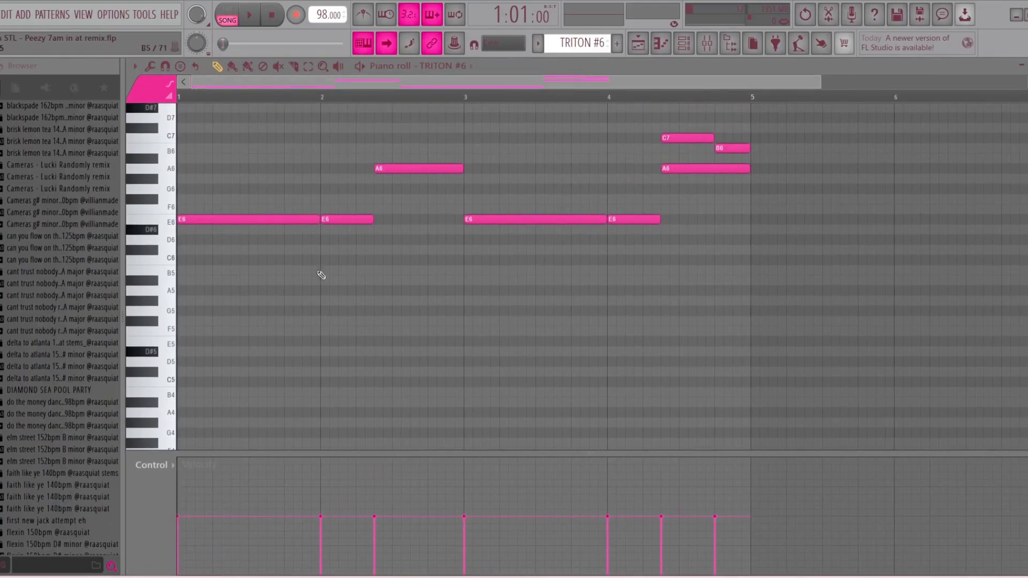
{"action": "scroll", "coordinate": [535, 440], "scroll_direction": "up", "scroll_amount": 2}
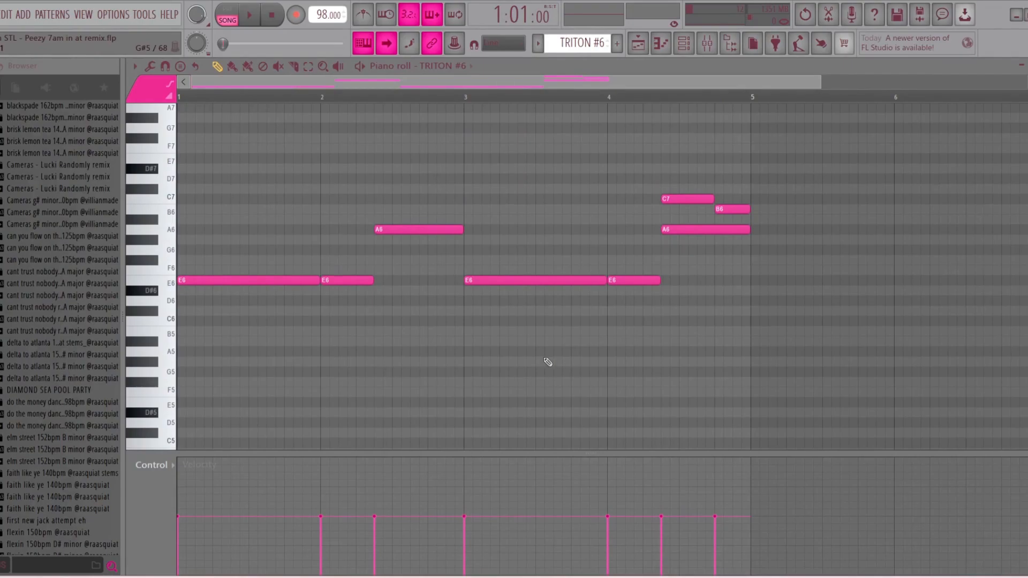
{"action": "key", "text": "space"}
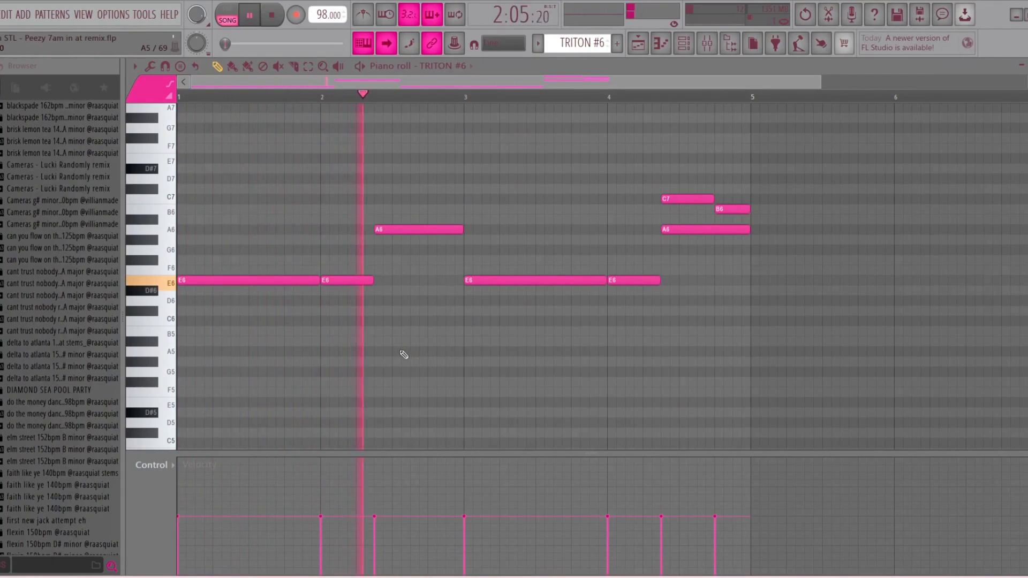
{"action": "key", "text": "space"}
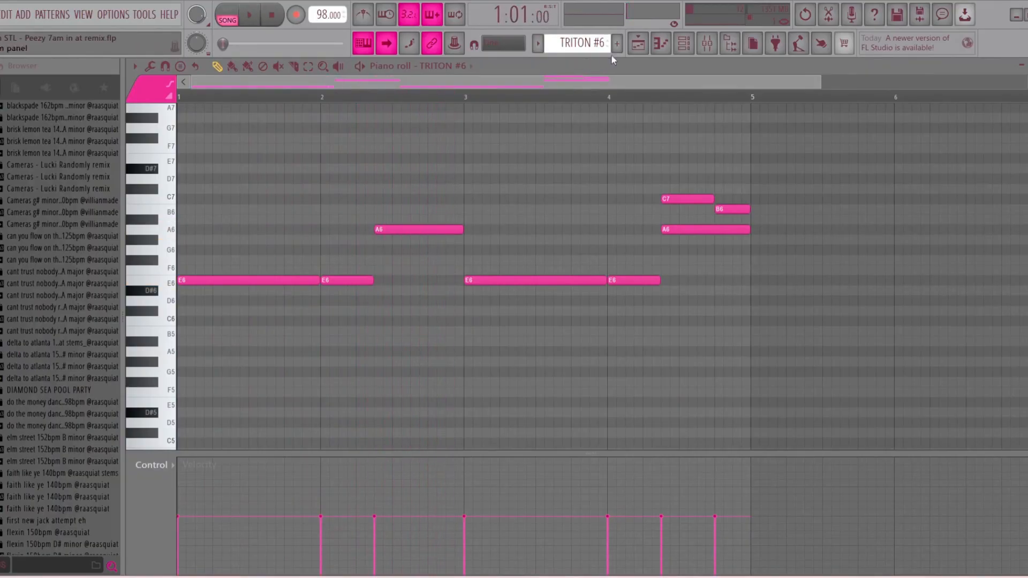
Add Track 5 to the Track 6 solo in the playlist and play both patterns together for about four bars
{"action": "left_click", "coordinate": [637, 45]}
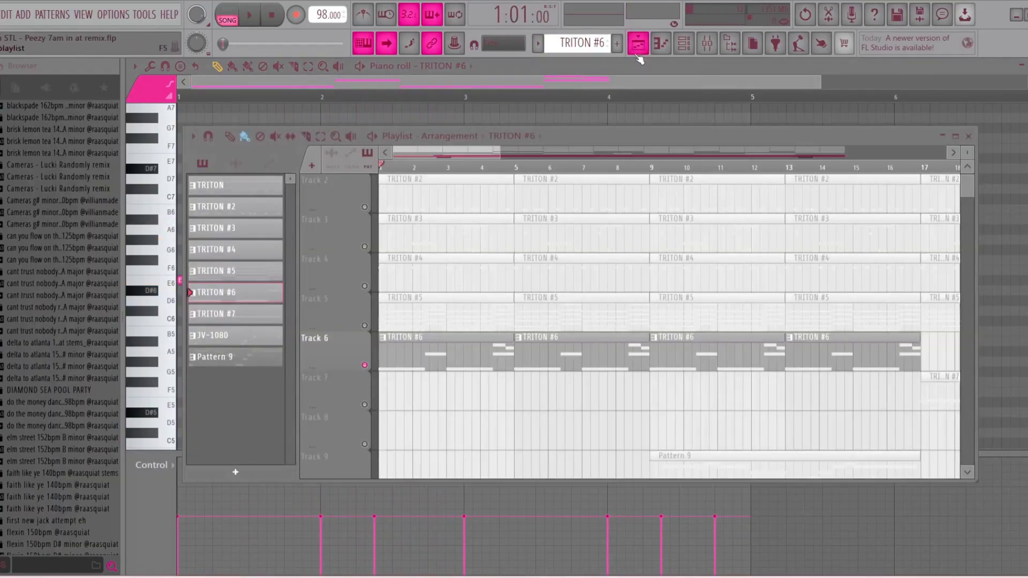
{"action": "left_click", "coordinate": [365, 326]}
{"action": "key", "text": "space"}
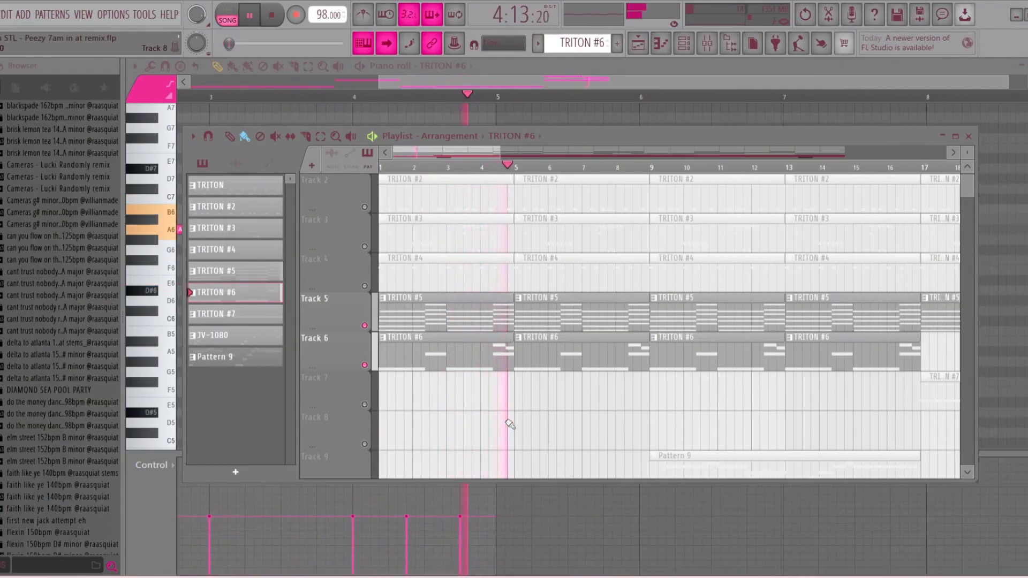
{"action": "key", "text": "space"}
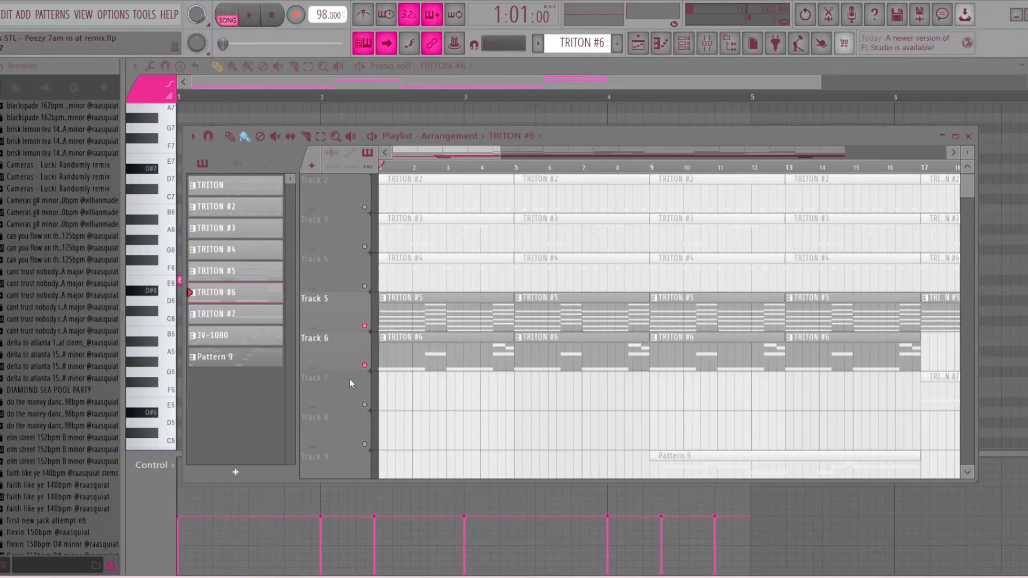
Place the playback position just before bar 9, solo Track 9 alone and open its Pattern 9 notes
{"action": "scroll", "coordinate": [504, 379], "scroll_direction": "down", "scroll_amount": 3}
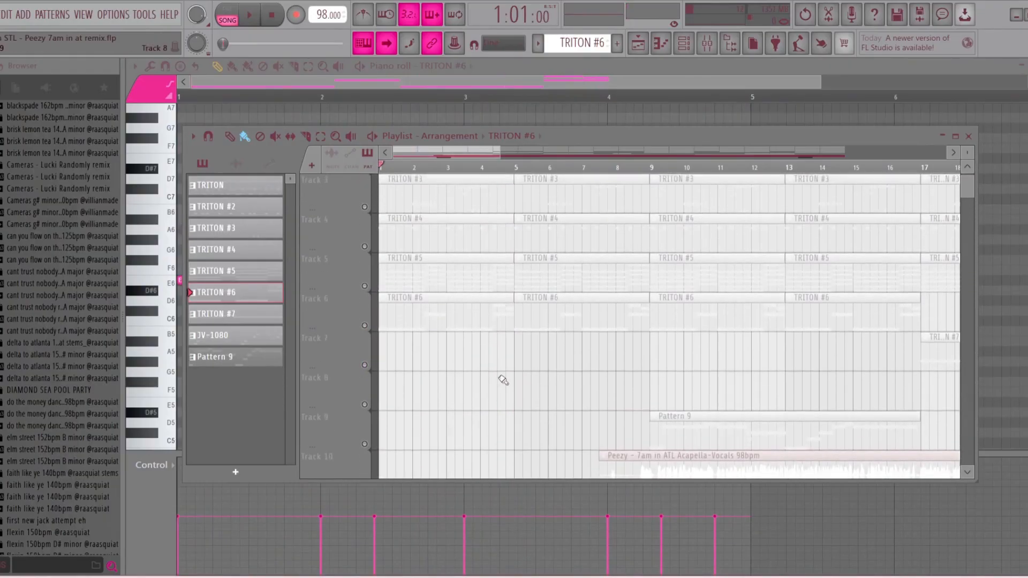
{"action": "scroll", "coordinate": [515, 379], "scroll_direction": "up", "scroll_amount": 2}
{"action": "left_click_drag", "start_coordinate": [386, 170], "coordinate": [376, 327]}
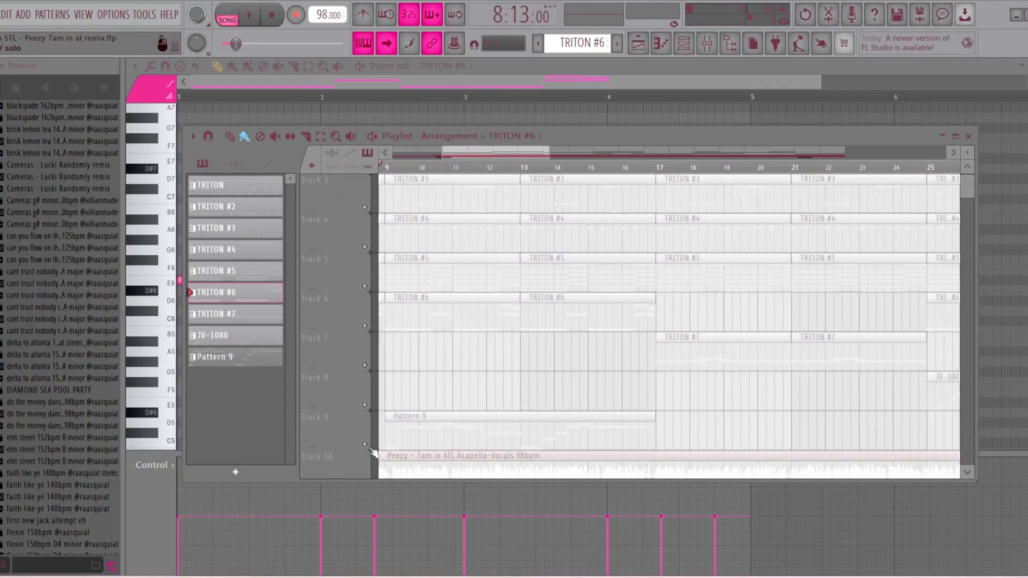
{"action": "left_click", "coordinate": [435, 426]}
{"action": "double_click", "coordinate": [436, 426]}
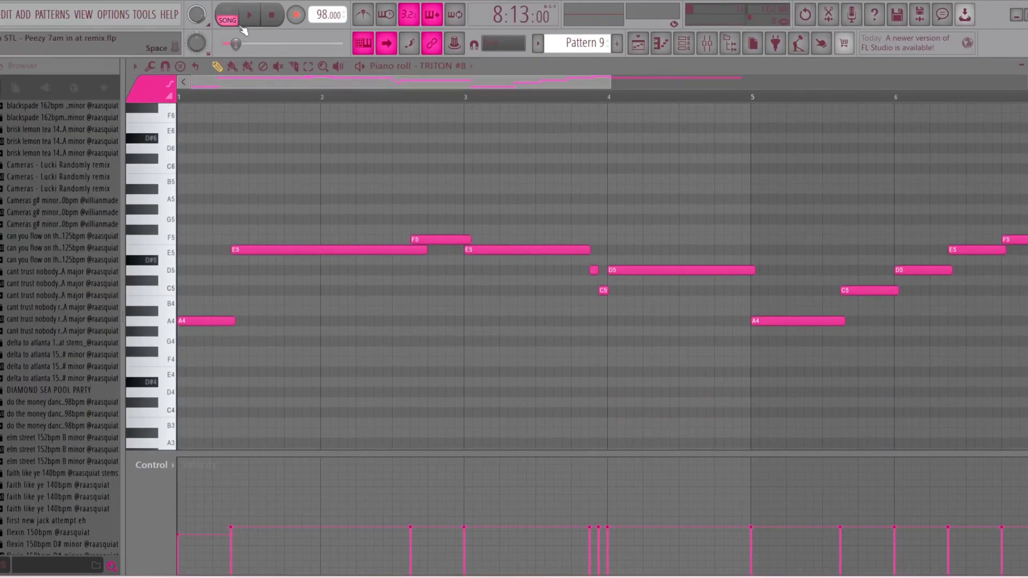
Play the soloed Pattern 9 from just before bar 9, following its whole TRITON #8 melody in the piano roll, and stop
{"action": "left_click", "coordinate": [638, 43]}
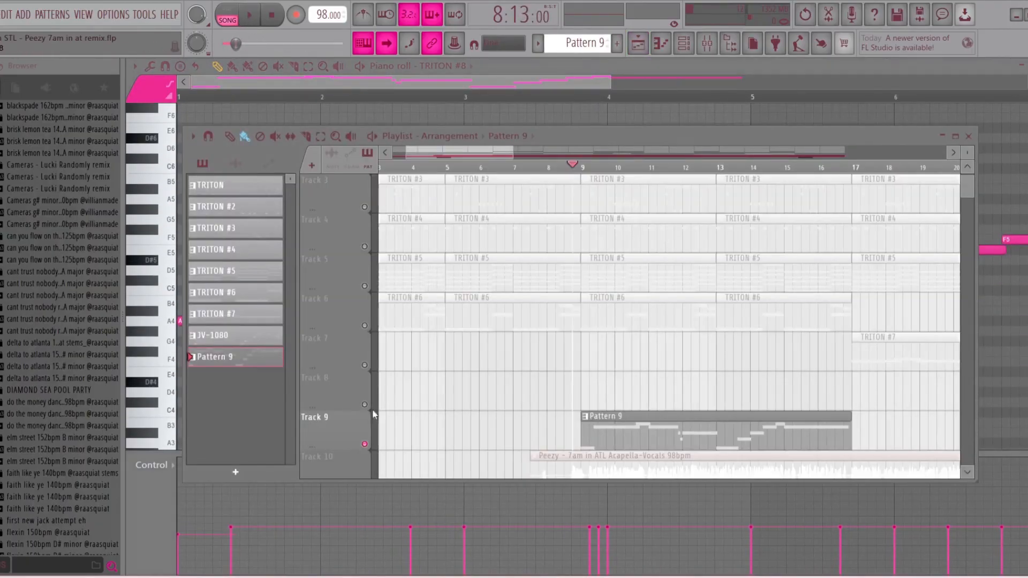
{"action": "key", "text": "space"}
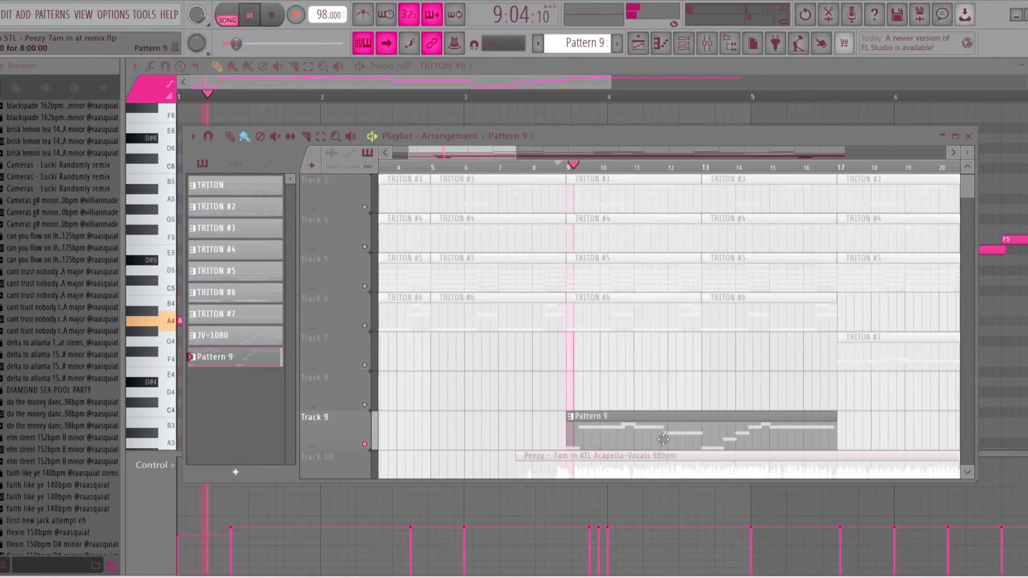
{"action": "double_click", "coordinate": [662, 442]}
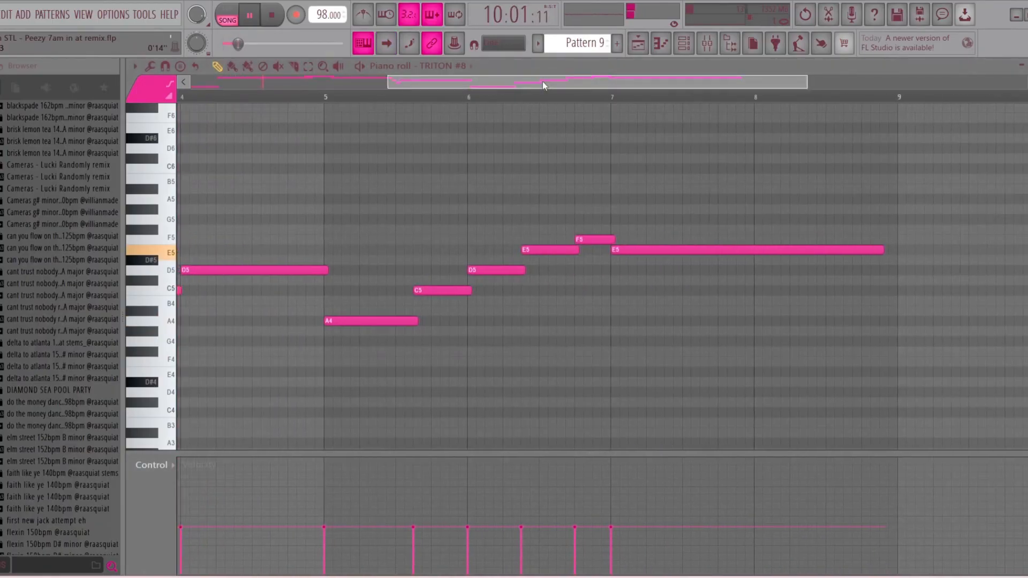
{"action": "left_click_drag", "start_coordinate": [552, 82], "coordinate": [338, 84]}
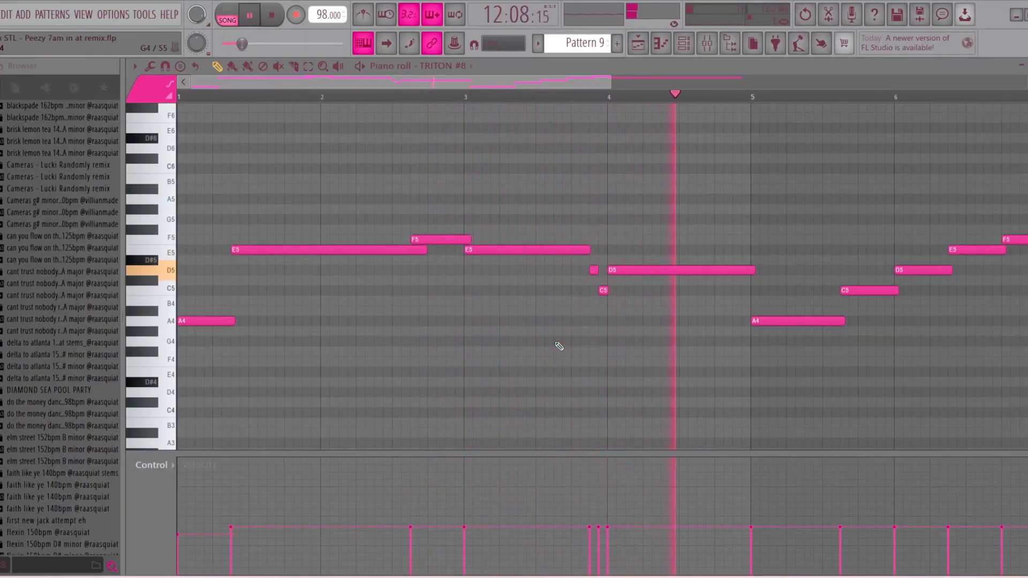
{"action": "left_click_drag", "start_coordinate": [490, 85], "coordinate": [676, 91]}
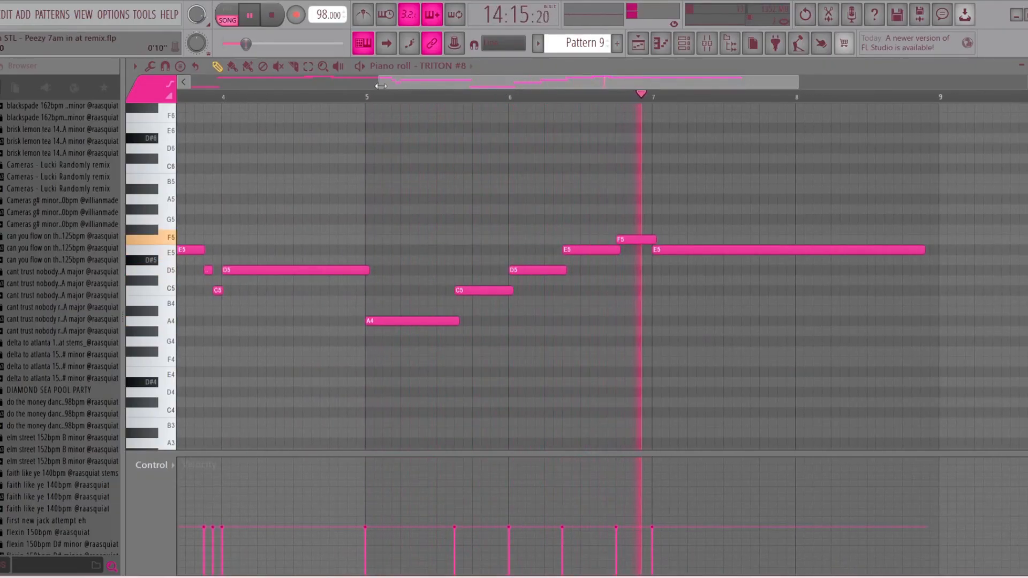
{"action": "left_click_drag", "start_coordinate": [381, 86], "coordinate": [191, 86]}
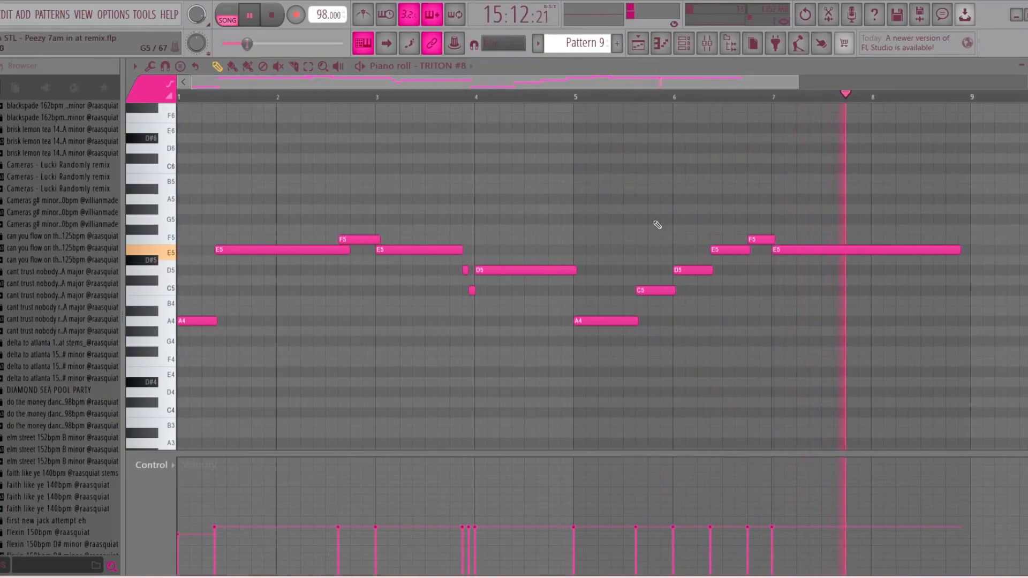
{"action": "key", "text": "space"}
Show bars 15 to 31 of the playlist, inspect the TRITON #8 instrument's patch from the channel rack, and close both
{"action": "left_click", "coordinate": [684, 45]}
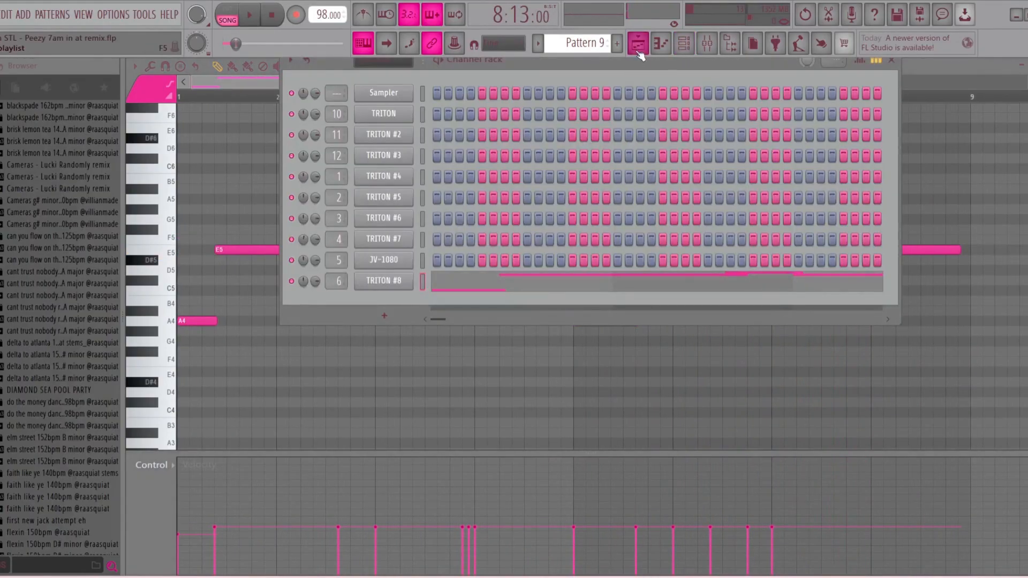
{"action": "left_click", "coordinate": [639, 45]}
{"action": "left_click_drag", "start_coordinate": [509, 154], "coordinate": [576, 163]}
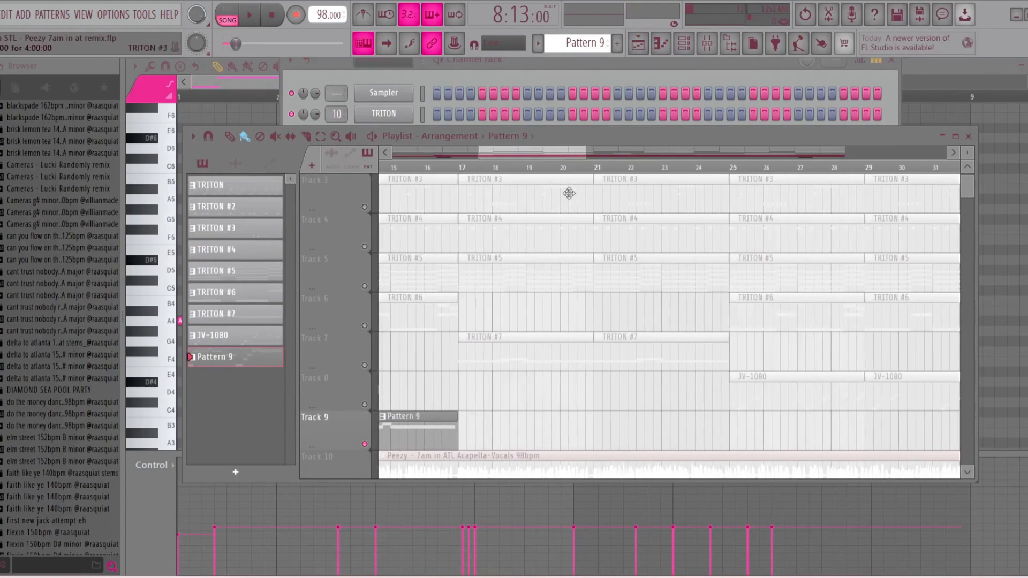
{"action": "left_click", "coordinate": [605, 70]}
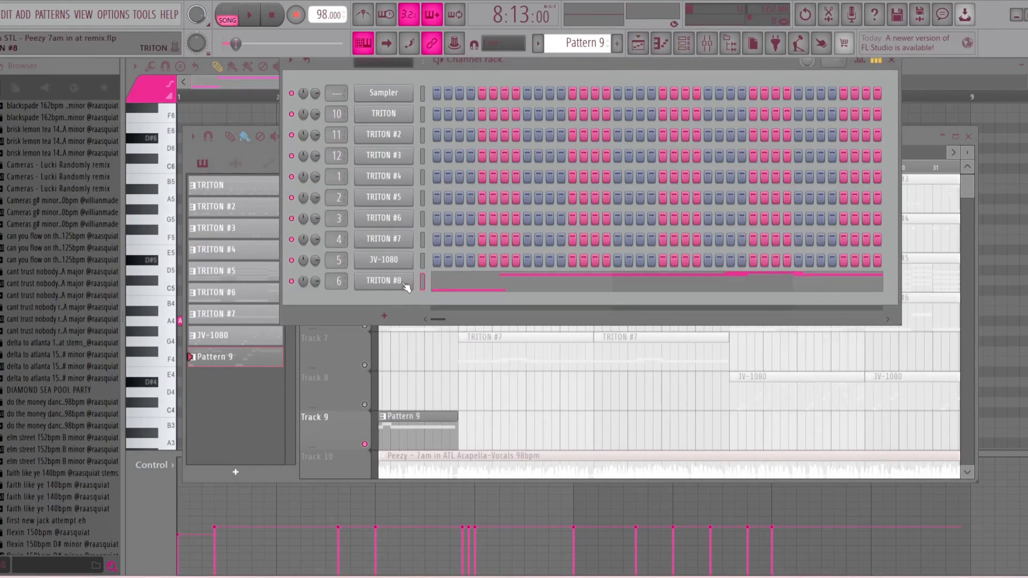
{"action": "left_click", "coordinate": [383, 281]}
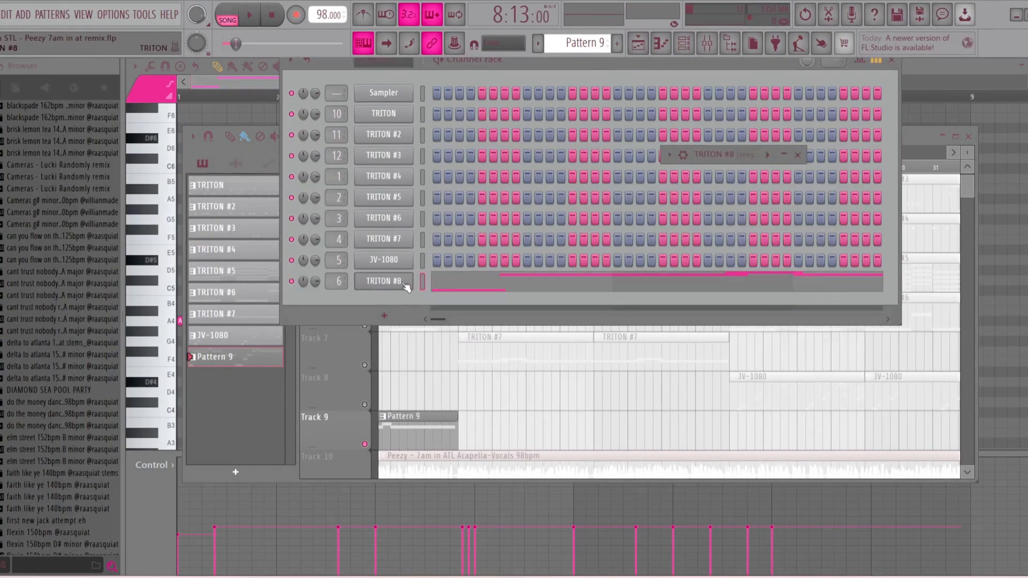
{"action": "left_click", "coordinate": [783, 156]}
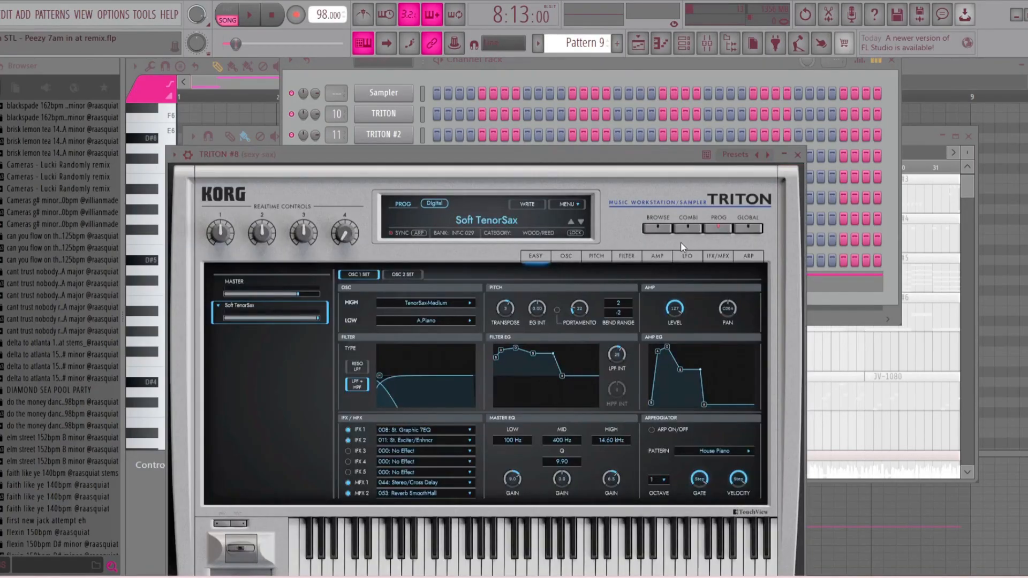
{"action": "left_click", "coordinate": [798, 155]}
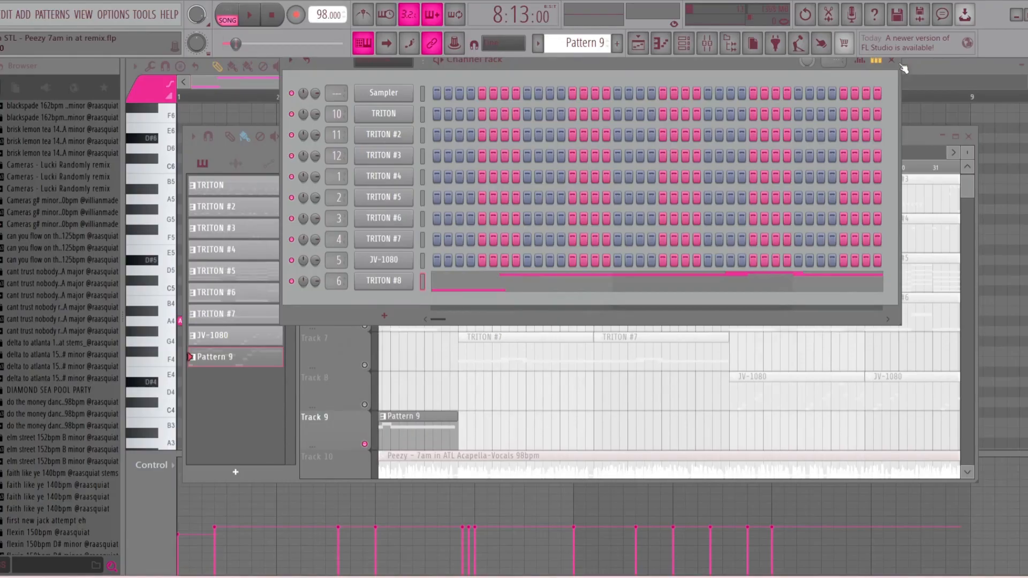
{"action": "left_click", "coordinate": [892, 61]}
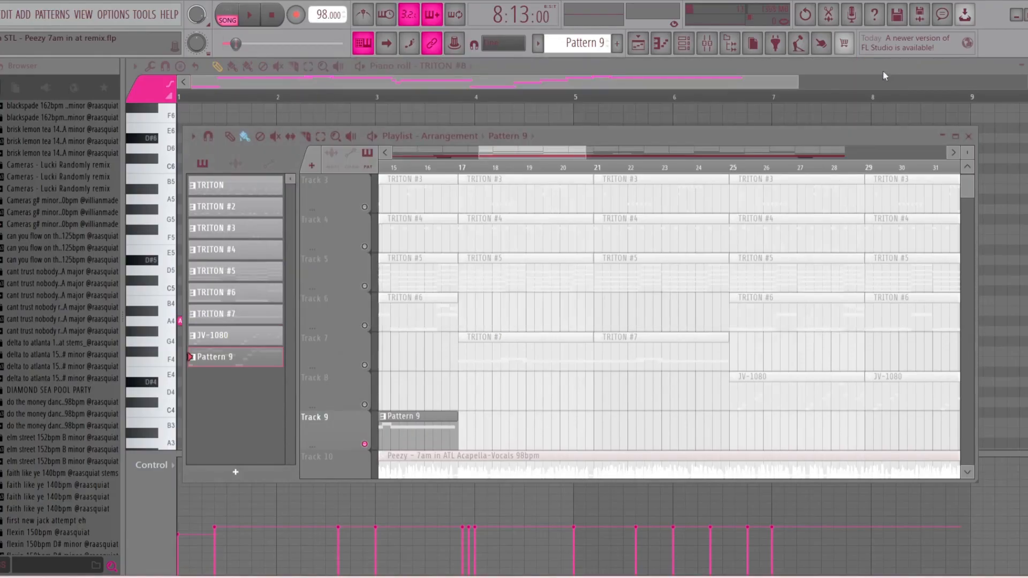
Solo Track 7 alone, open its TRITON #7 notes and play them from bar 17 for about two bars
{"action": "left_click", "coordinate": [364, 364]}
{"action": "left_click", "coordinate": [365, 445]}
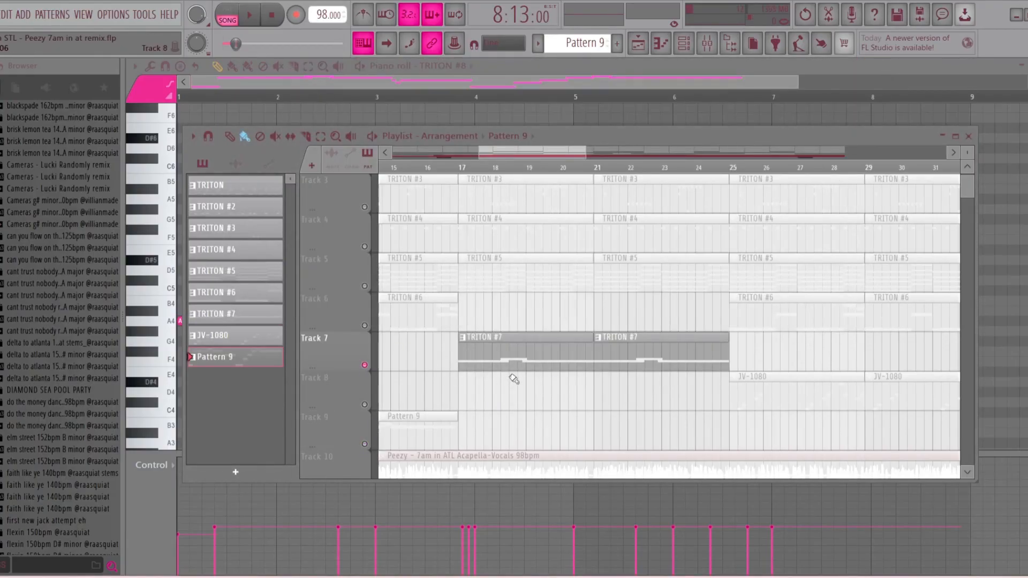
{"action": "double_click", "coordinate": [510, 364]}
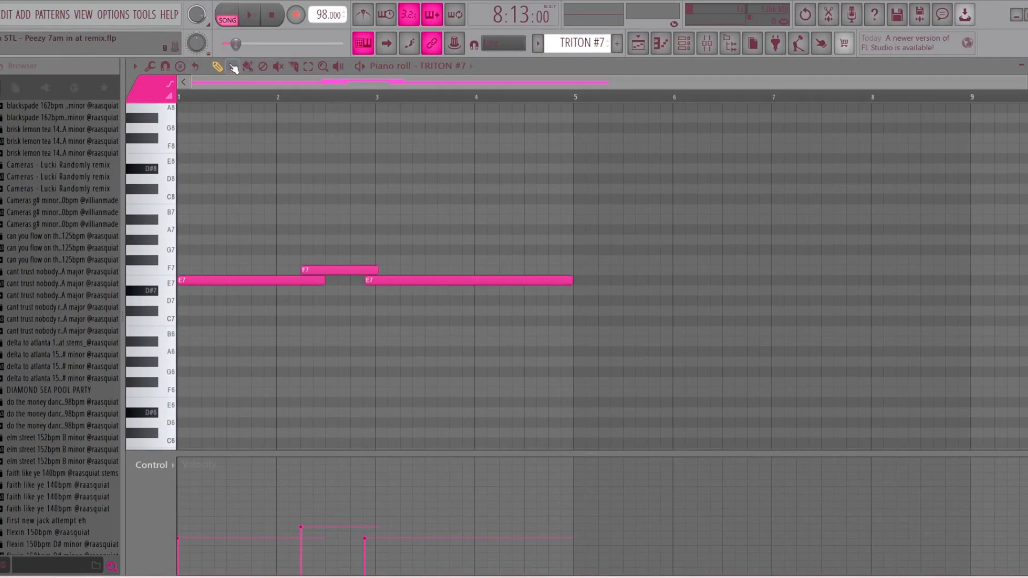
{"action": "key", "text": "space"}
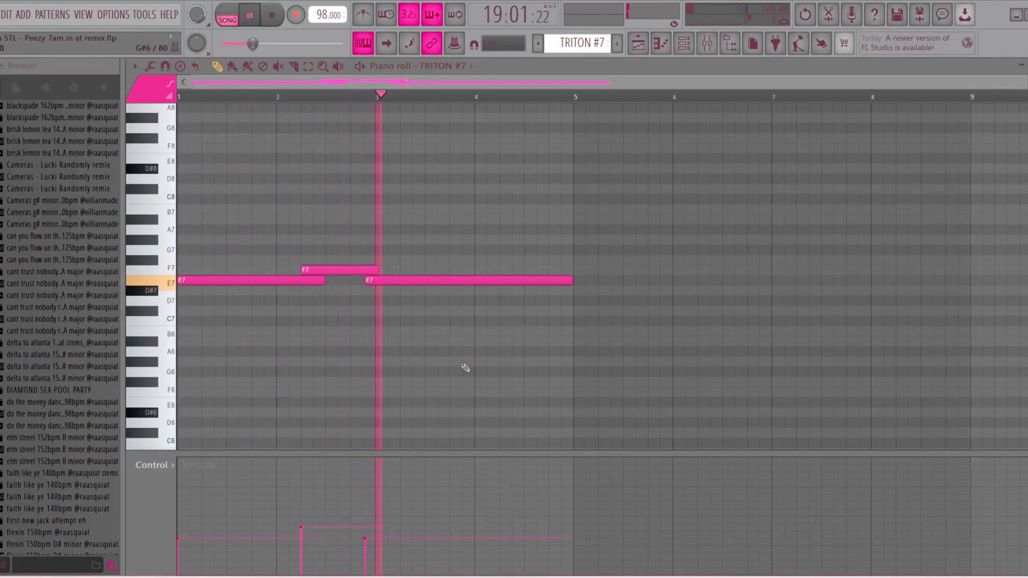
{"action": "key", "text": "space"}
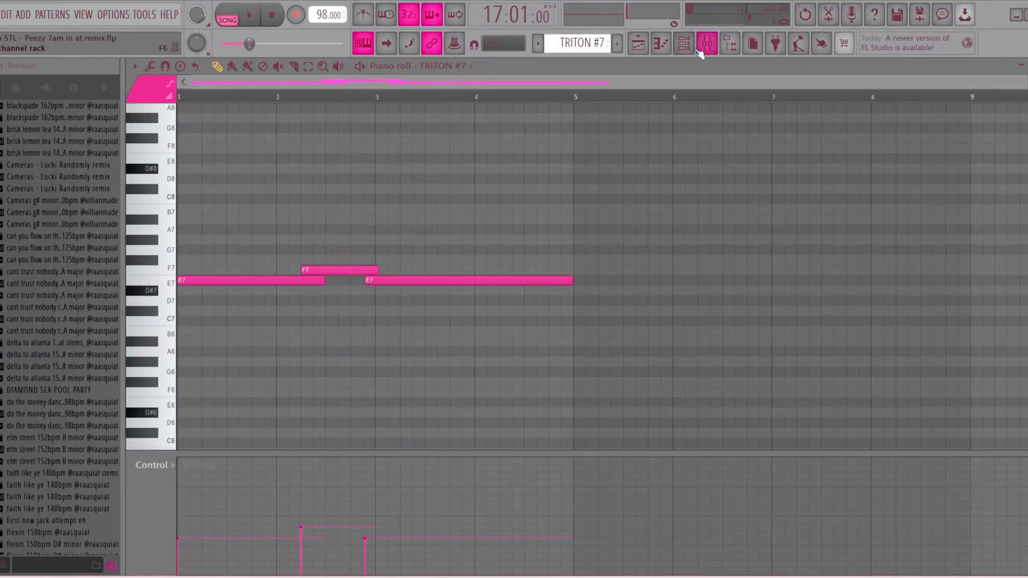
Open the TRITON #7 instrument from the channel rack to inspect its patch and effects, then close both windows
{"action": "left_click", "coordinate": [681, 48]}
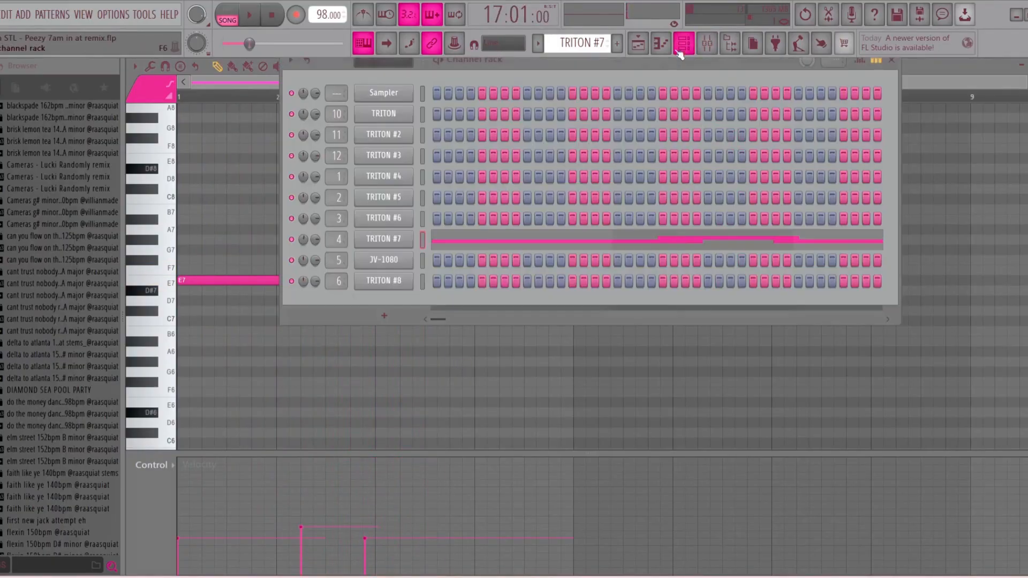
{"action": "left_click", "coordinate": [406, 261]}
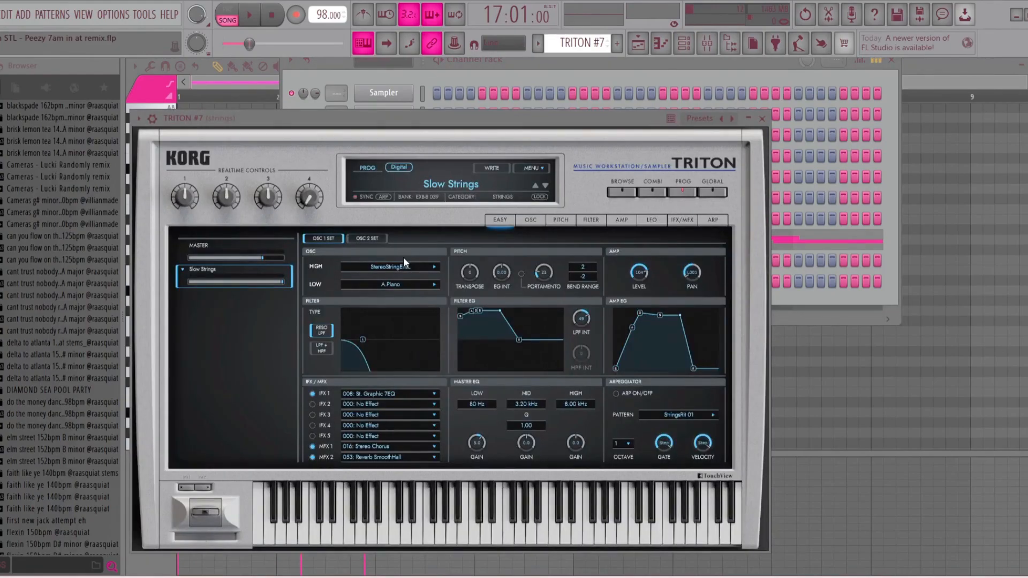
{"action": "left_click", "coordinate": [762, 119]}
{"action": "left_click", "coordinate": [891, 60]}
Place the playback position at bar 25, solo Track 8 alone and bring its JV-1080 pattern notes into view
{"action": "left_click", "coordinate": [638, 43]}
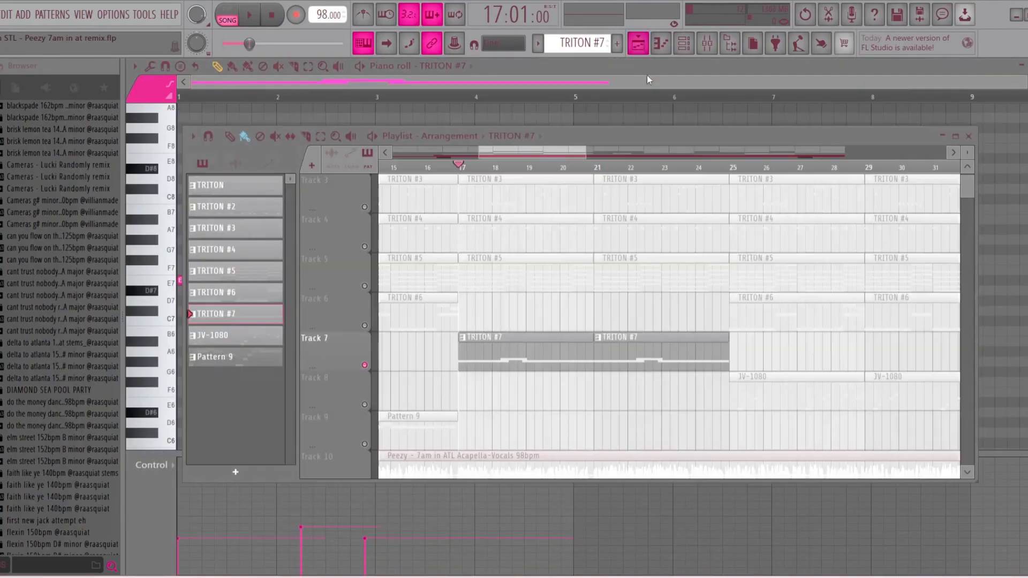
{"action": "left_click", "coordinate": [769, 405]}
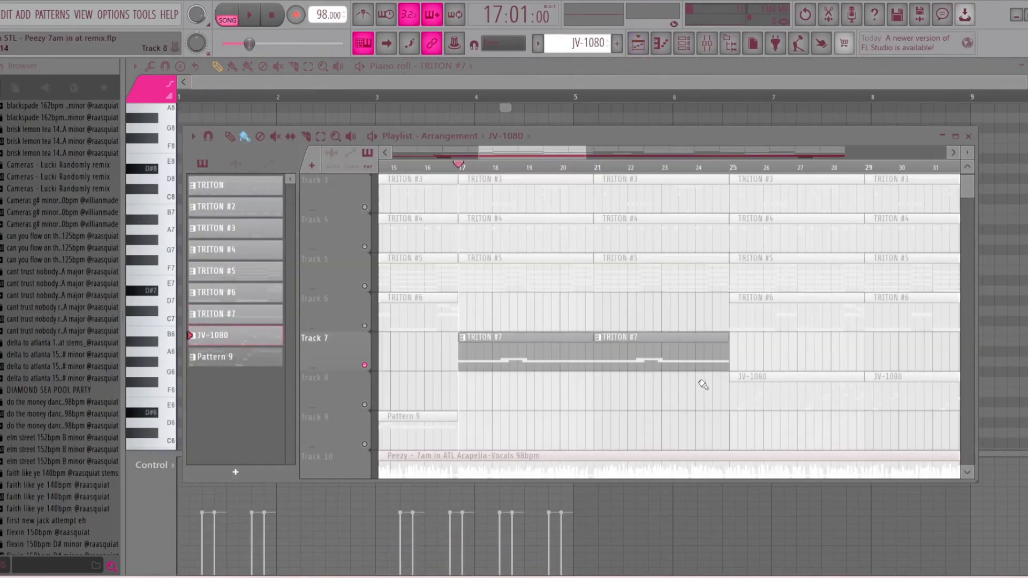
{"action": "left_click", "coordinate": [733, 167]}
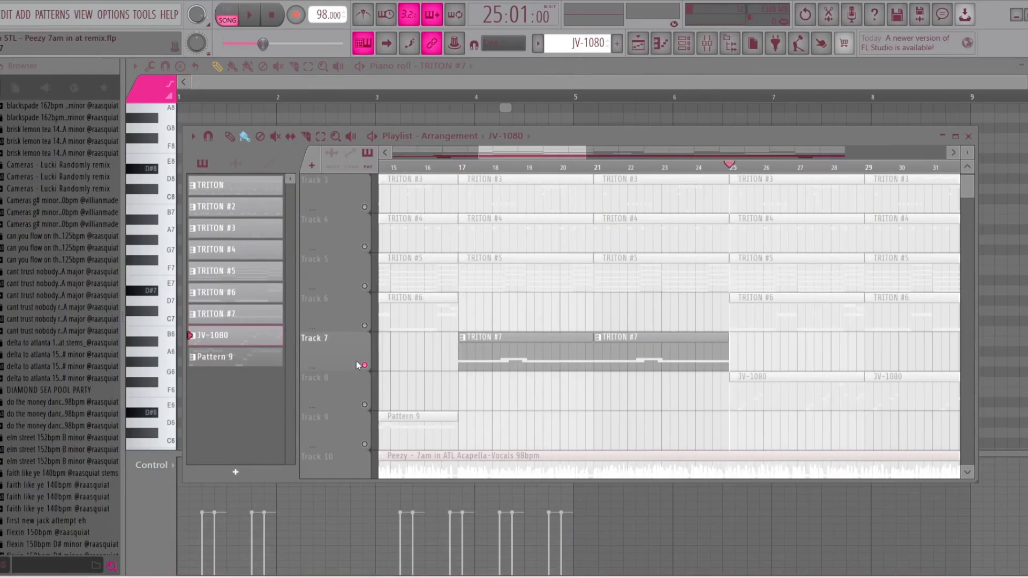
{"action": "left_click", "coordinate": [365, 405]}
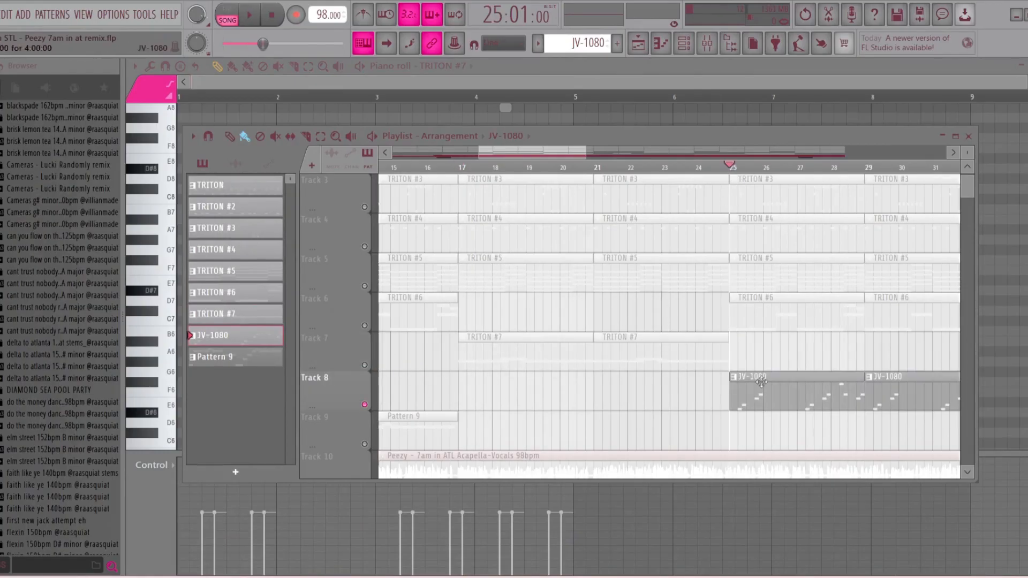
{"action": "double_click", "coordinate": [797, 397]}
{"action": "left_click_drag", "start_coordinate": [610, 85], "coordinate": [498, 88]}
{"action": "scroll", "coordinate": [469, 354], "scroll_direction": "up", "scroll_amount": 3}
Open the JV-1080 instrument from the channel rack to inspect its patch, then close both windows
{"action": "left_click", "coordinate": [683, 43]}
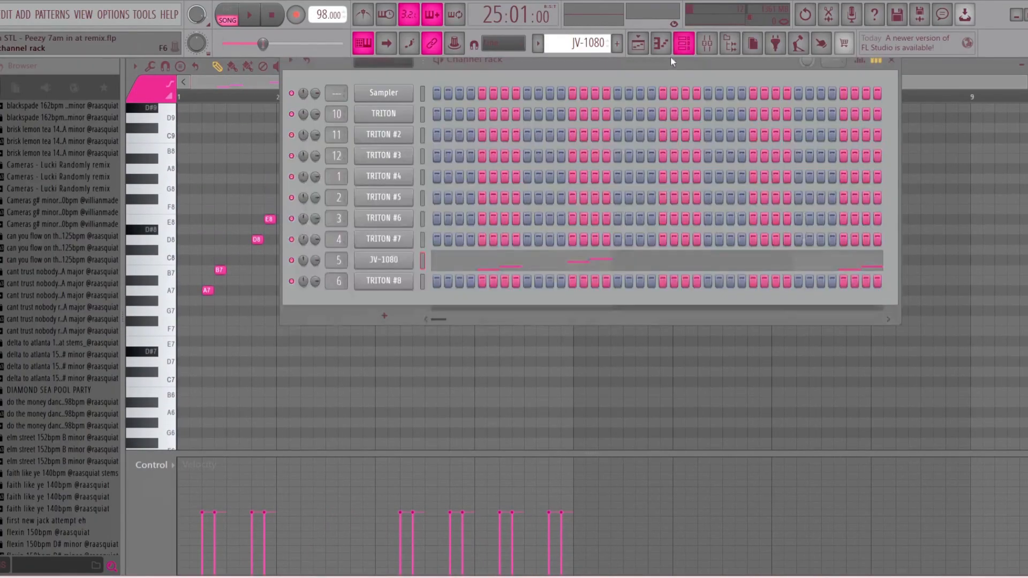
{"action": "left_click", "coordinate": [387, 266]}
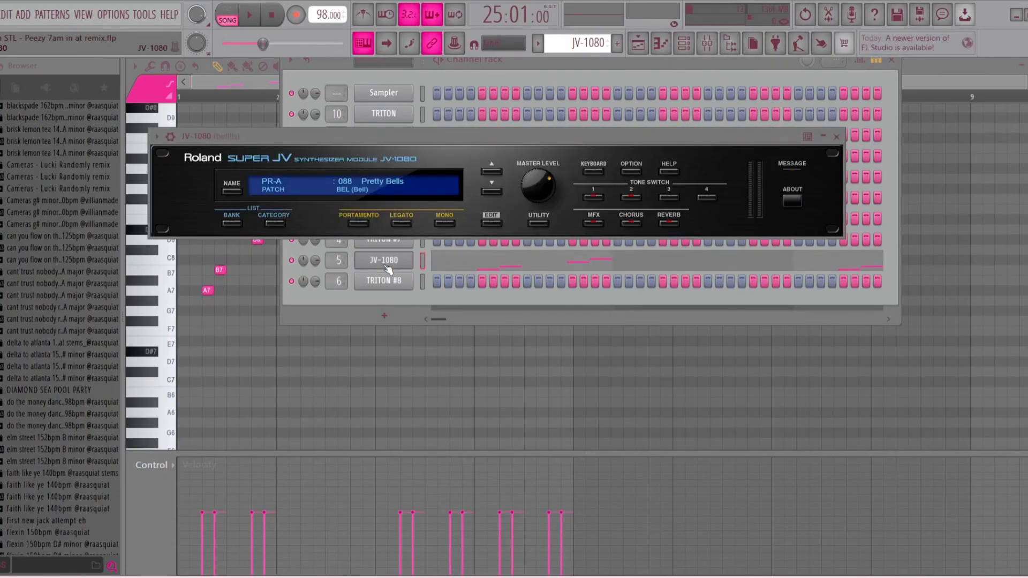
{"action": "left_click", "coordinate": [837, 137]}
{"action": "left_click", "coordinate": [897, 61]}
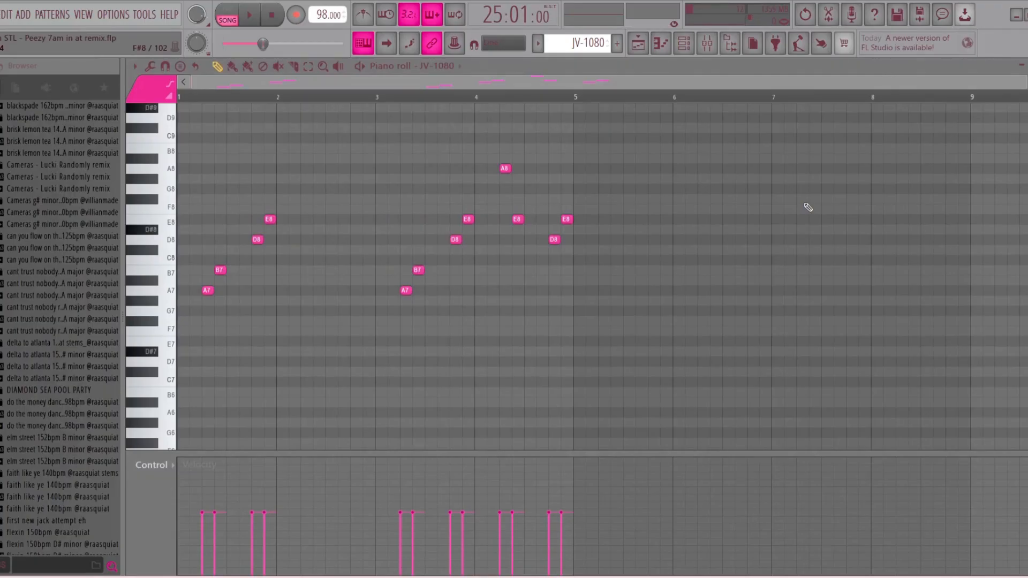
Play the soloed JV-1080 pattern from bar 25 through its four bars of notes, and stop
{"action": "scroll", "coordinate": [808, 207], "scroll_direction": "up", "scroll_amount": 4}
{"action": "scroll", "coordinate": [780, 218], "scroll_direction": "down", "scroll_amount": 3}
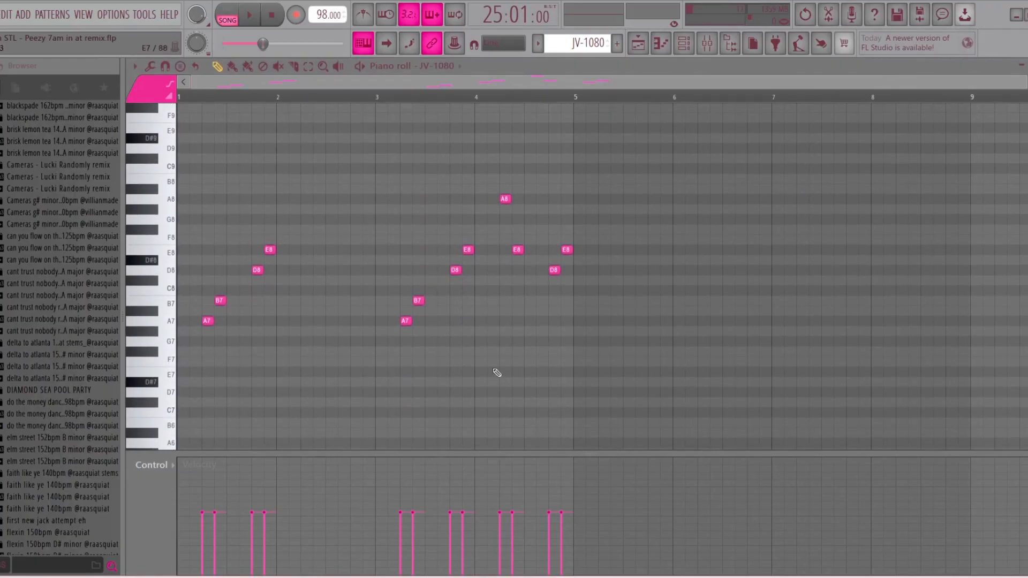
{"action": "key", "text": "space"}
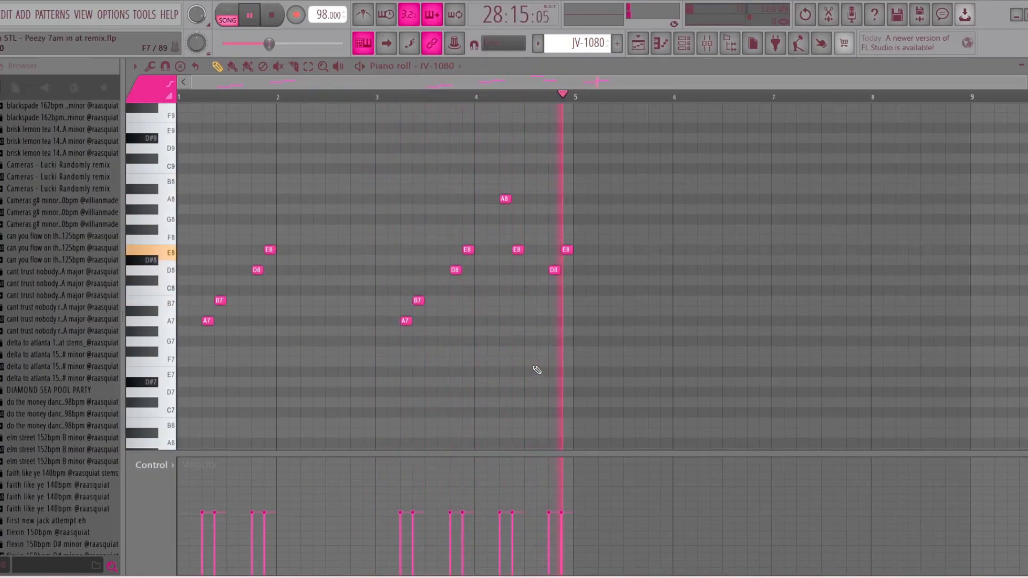
{"action": "key", "text": "space"}
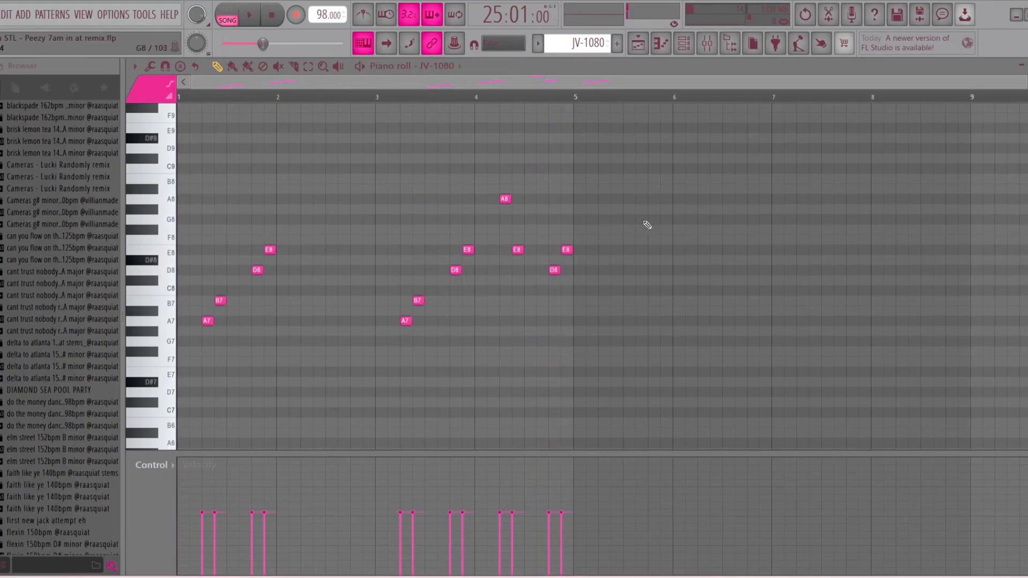
End the Track 8 solo in the playlist so all tracks are enabled, and return the playback position to bar 1
{"action": "left_click", "coordinate": [683, 53]}
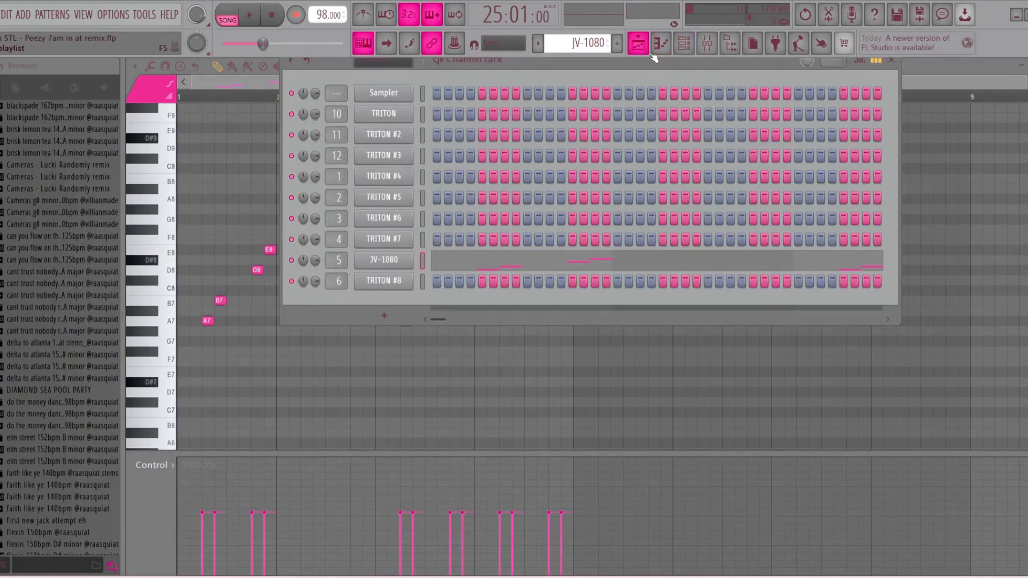
{"action": "left_click", "coordinate": [646, 50]}
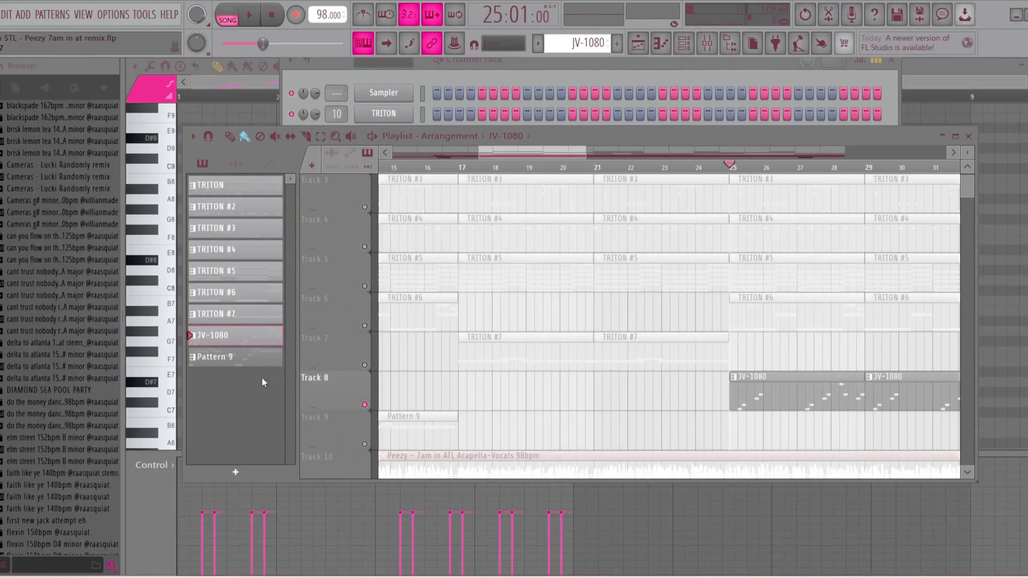
{"action": "left_click_drag", "start_coordinate": [535, 153], "coordinate": [867, 160]}
{"action": "scroll", "coordinate": [840, 325], "scroll_direction": "down", "scroll_amount": 5}
{"action": "scroll", "coordinate": [842, 330], "scroll_direction": "up", "scroll_amount": 1}
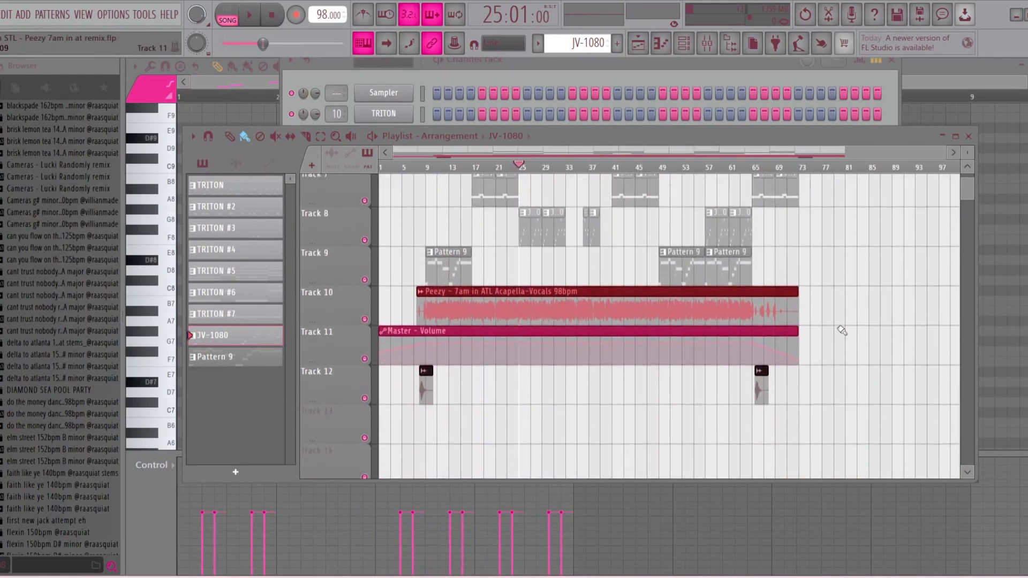
{"action": "scroll", "coordinate": [842, 330], "scroll_direction": "up", "scroll_amount": 6}
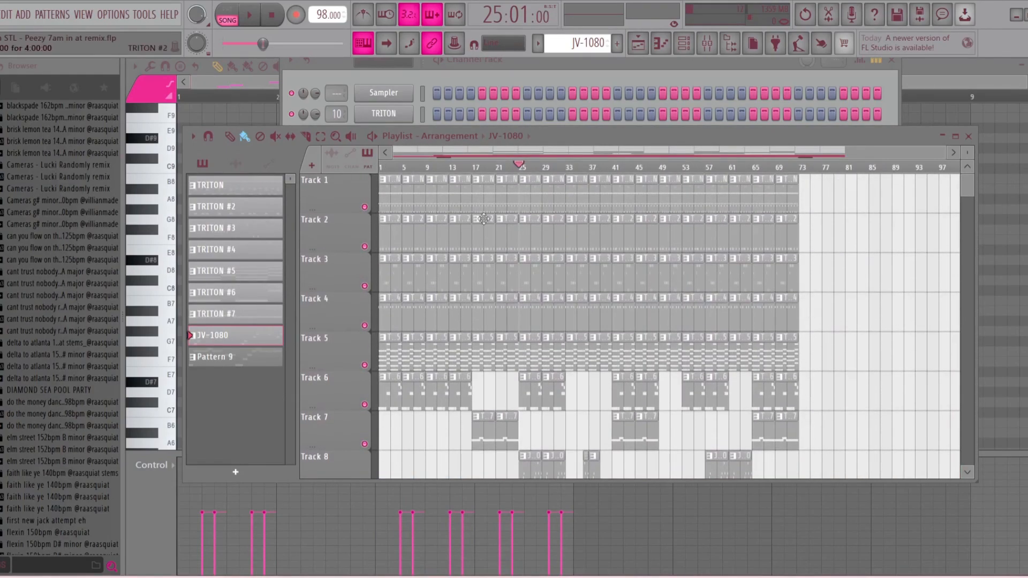
{"action": "left_click_drag", "start_coordinate": [520, 164], "coordinate": [355, 190]}
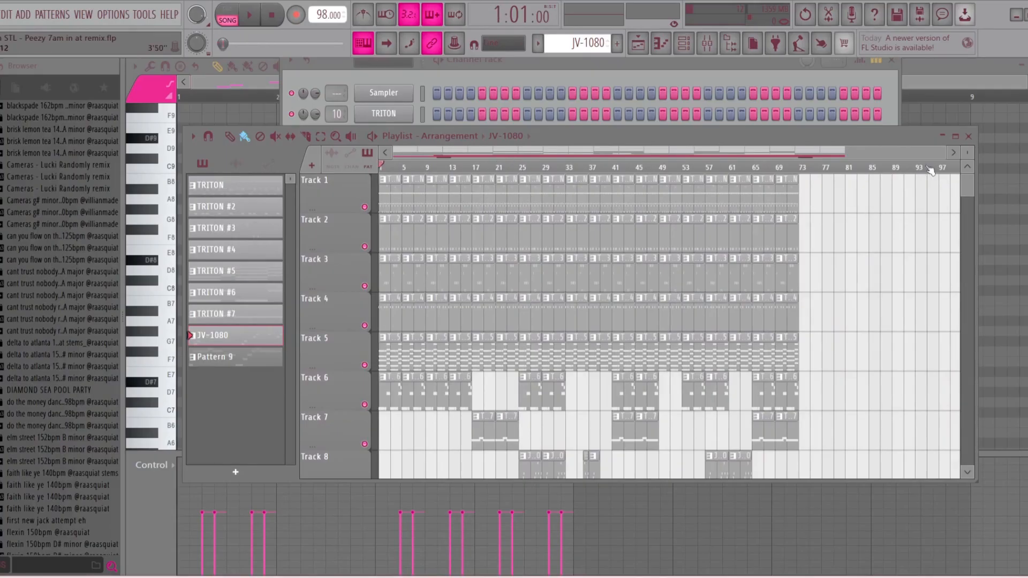
Examine the arrangement from bar 1 to about bar 65, going through Tracks 1 to 12 and back up
{"action": "left_click_drag", "start_coordinate": [943, 154], "coordinate": [812, 166]}
{"action": "scroll", "coordinate": [807, 296], "scroll_direction": "down", "scroll_amount": 5}
{"action": "scroll", "coordinate": [807, 295], "scroll_direction": "up", "scroll_amount": 5}
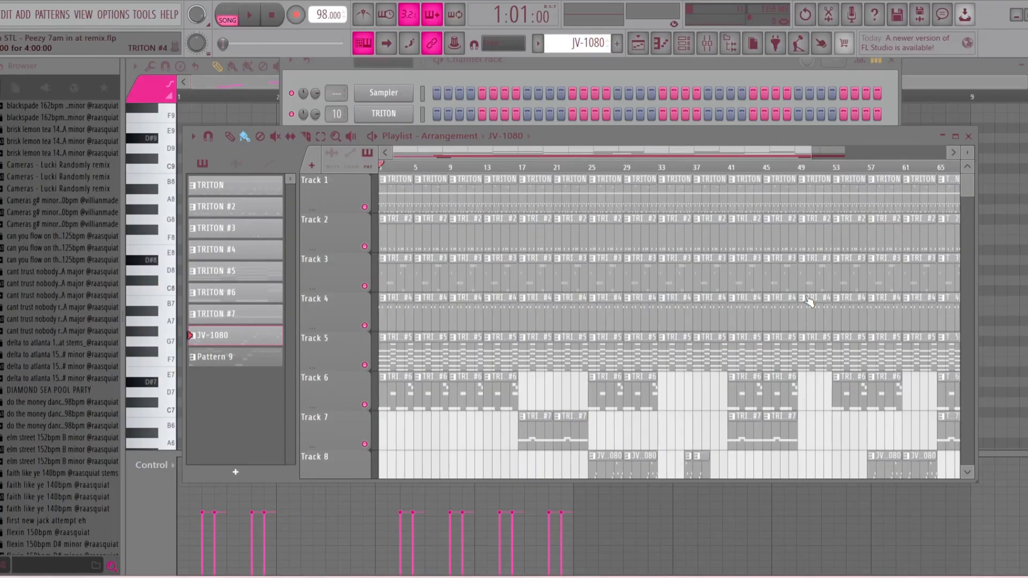
{"action": "scroll", "coordinate": [809, 403], "scroll_direction": "down", "scroll_amount": 3}
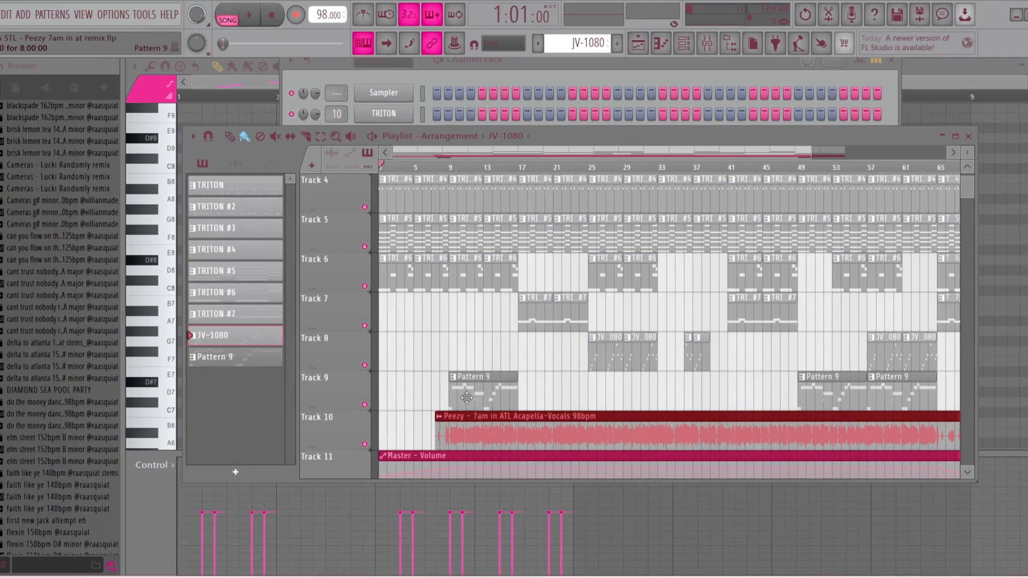
{"action": "scroll", "coordinate": [467, 397], "scroll_direction": "down", "scroll_amount": 1}
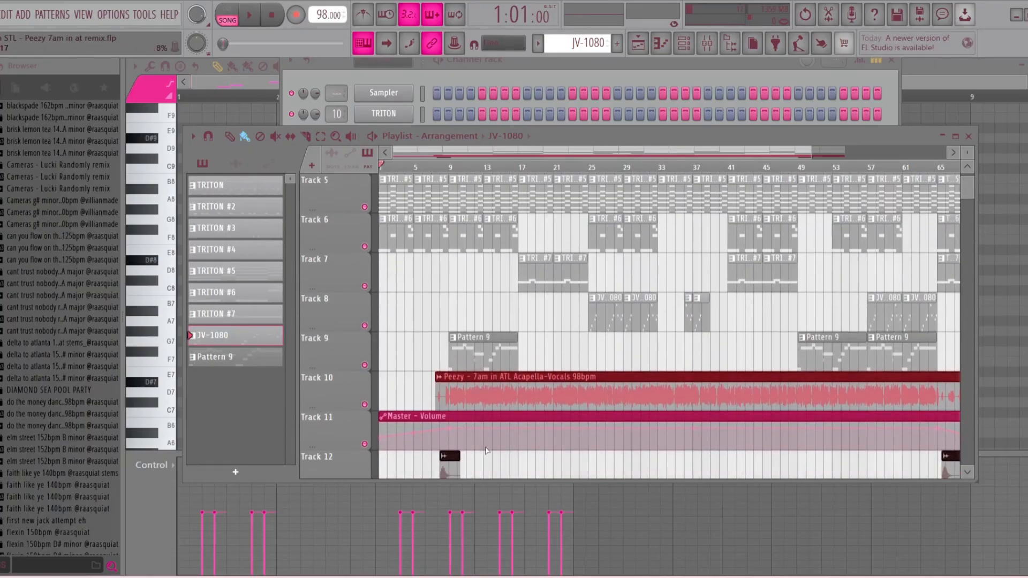
{"action": "scroll", "coordinate": [544, 475], "scroll_direction": "up", "scroll_amount": 4}
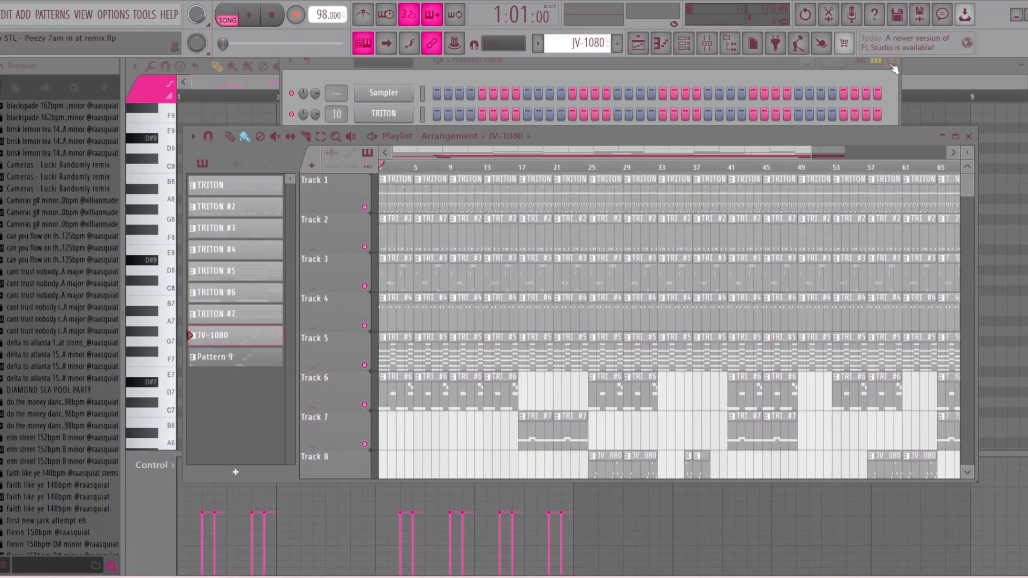
Close the channel rack and piano roll, leaving only the playlist open with Tracks 7 to 12 in view
{"action": "key", "text": "Escape"}
{"action": "key", "text": "Escape"}
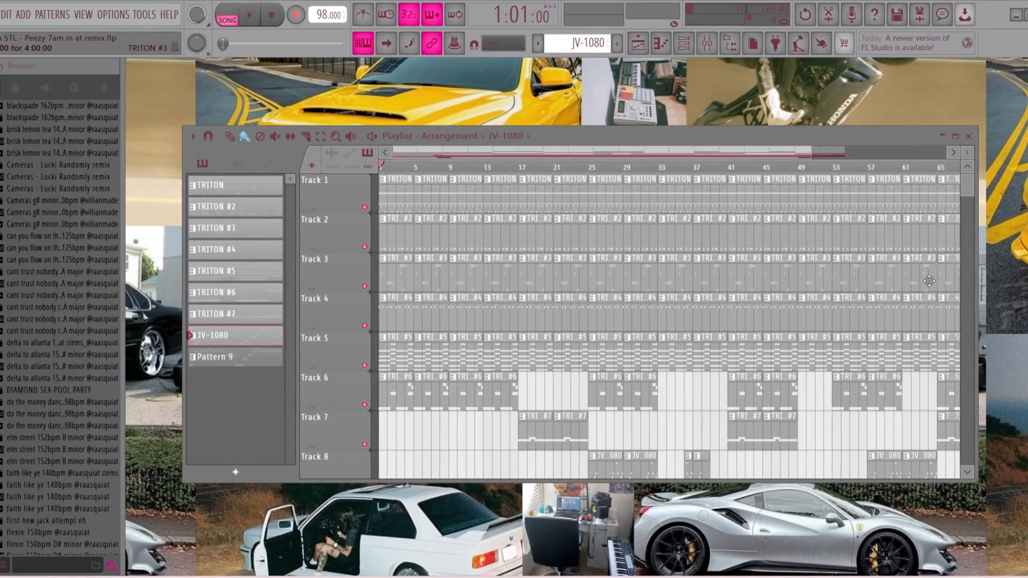
{"action": "scroll", "coordinate": [892, 252], "scroll_direction": "down", "scroll_amount": 2}
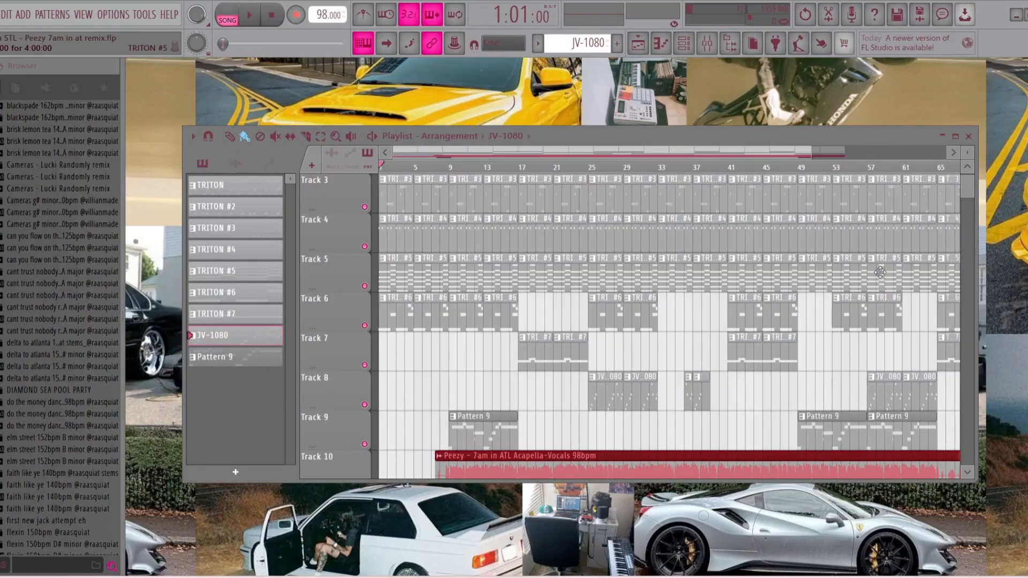
{"action": "scroll", "coordinate": [857, 267], "scroll_direction": "down", "scroll_amount": 4}
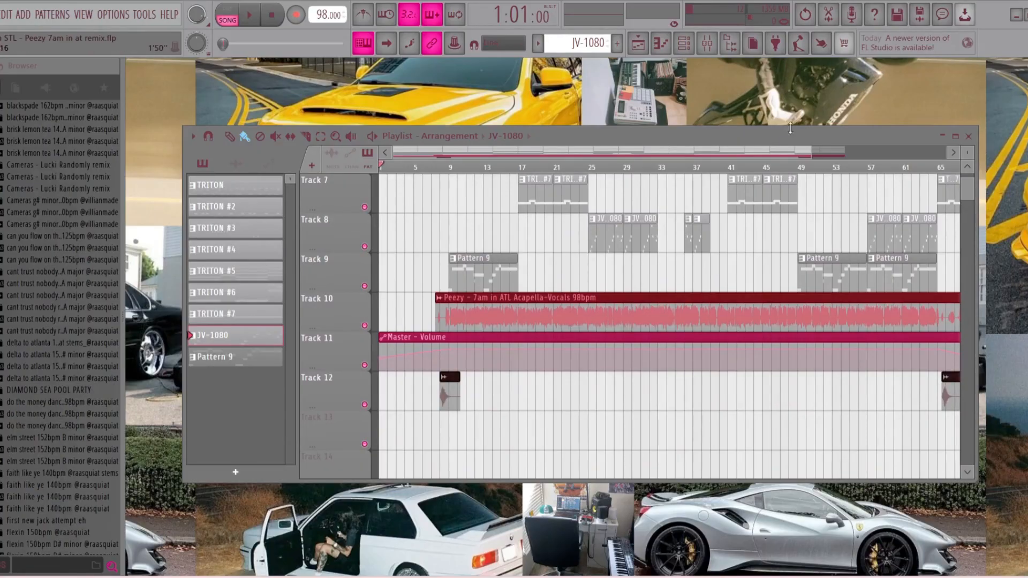
Examine the whole arrangement from bar 1 to its end at about bar 73, going through Tracks 1 to 12
{"action": "left_click_drag", "start_coordinate": [812, 162], "coordinate": [916, 156]}
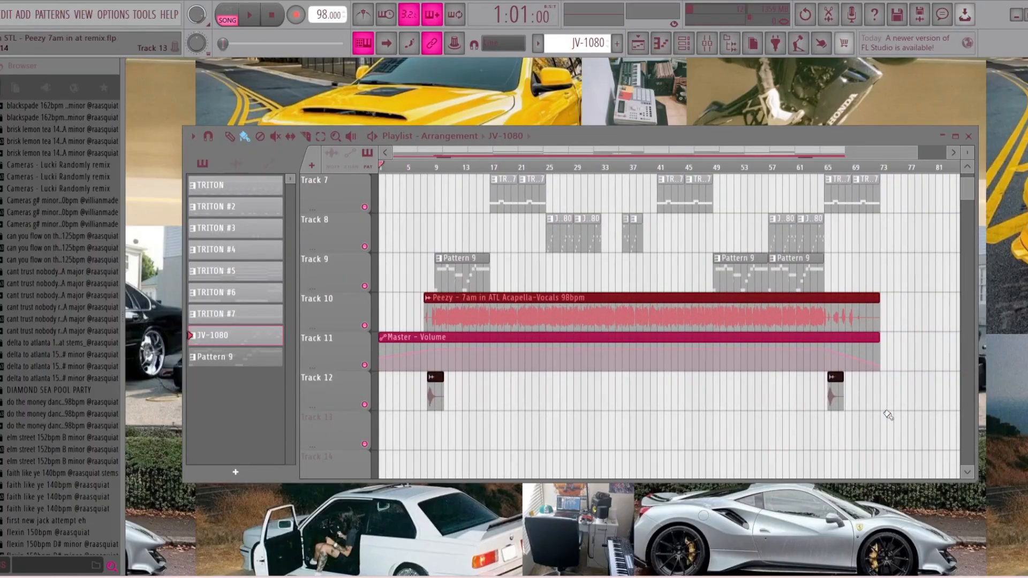
{"action": "scroll", "coordinate": [886, 413], "scroll_direction": "up", "scroll_amount": 1}
{"action": "scroll", "coordinate": [887, 414], "scroll_direction": "up", "scroll_amount": 6}
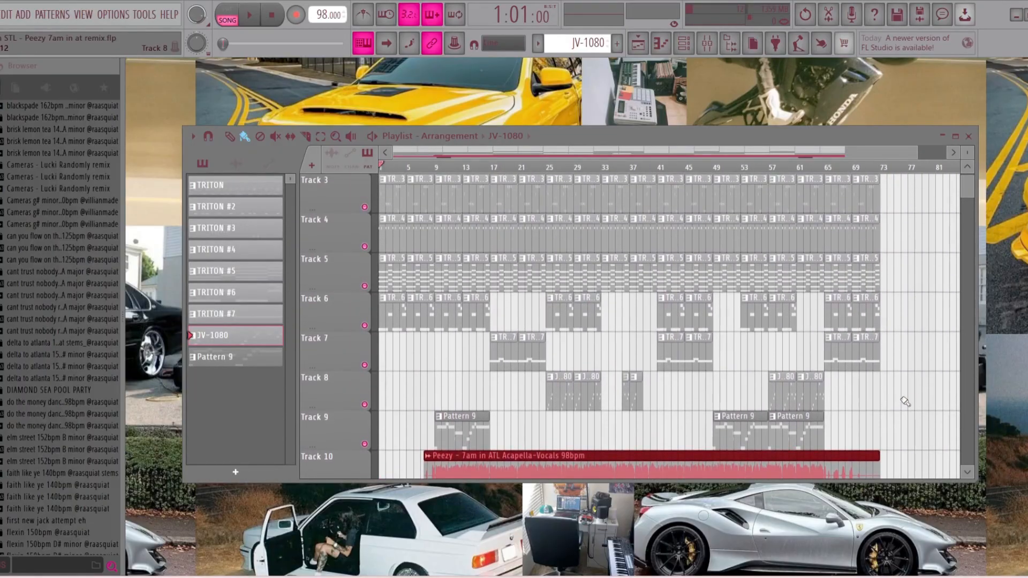
{"action": "scroll", "coordinate": [904, 402], "scroll_direction": "up", "scroll_amount": 1}
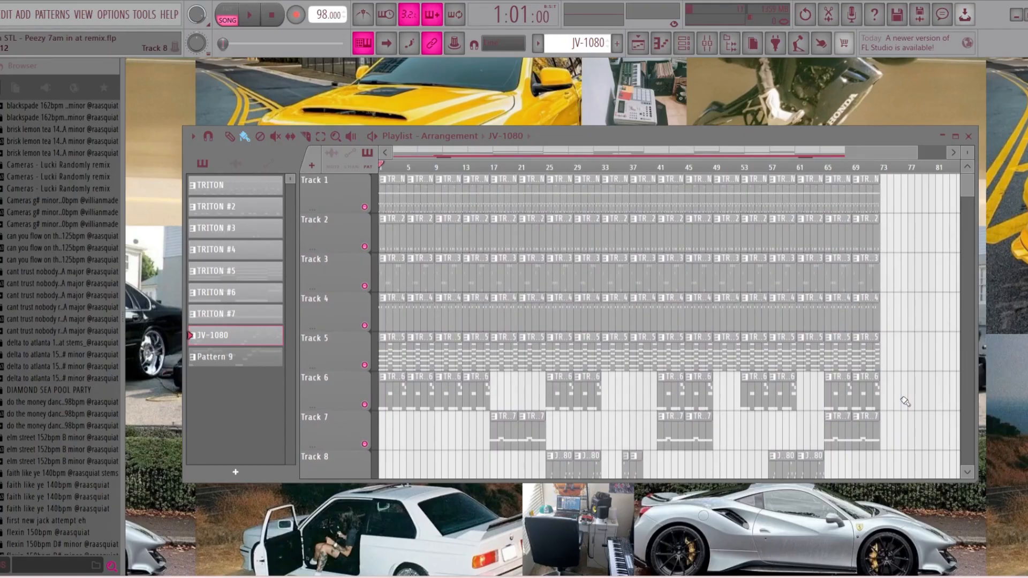
{"action": "scroll", "coordinate": [905, 401], "scroll_direction": "down", "scroll_amount": 4}
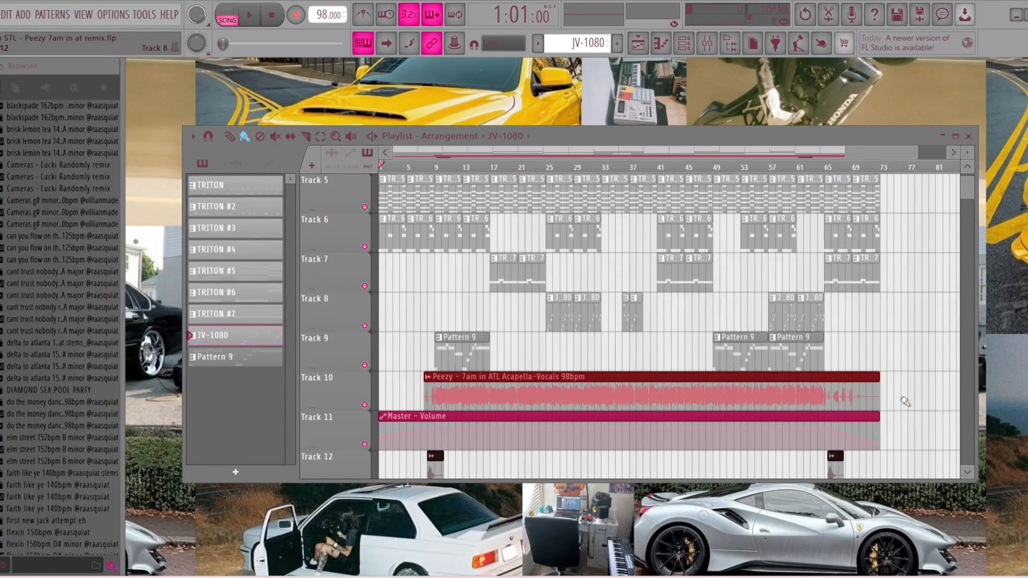
{"action": "scroll", "coordinate": [904, 401], "scroll_direction": "up", "scroll_amount": 2}
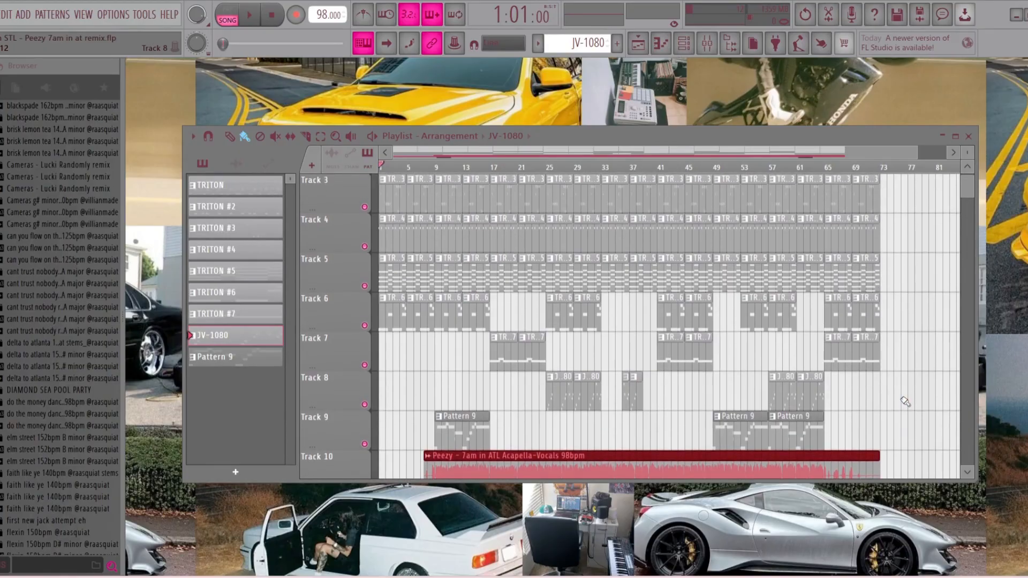
{"action": "scroll", "coordinate": [900, 403], "scroll_direction": "down", "scroll_amount": 1}
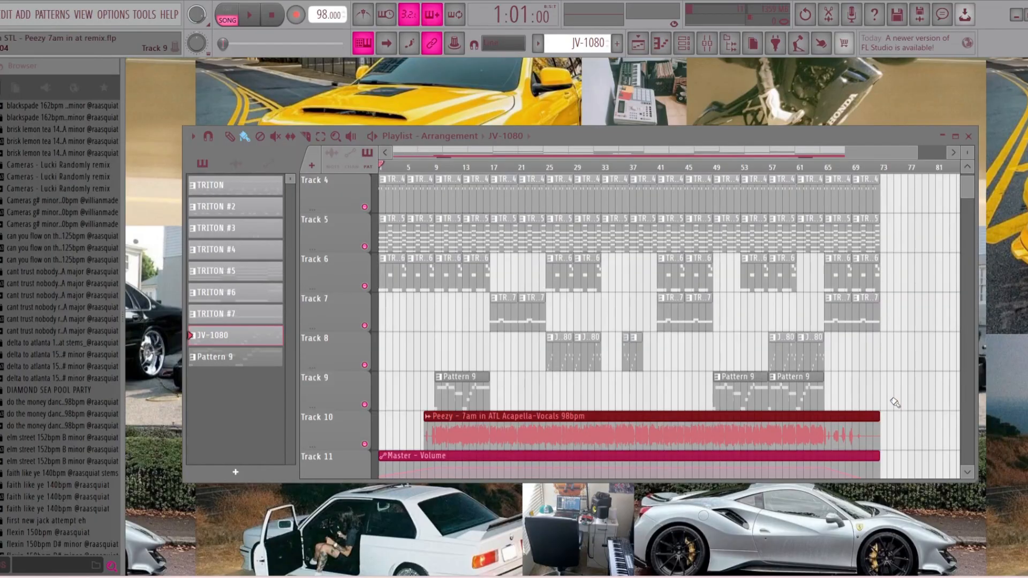
{"action": "scroll", "coordinate": [895, 403], "scroll_direction": "up", "scroll_amount": 3}
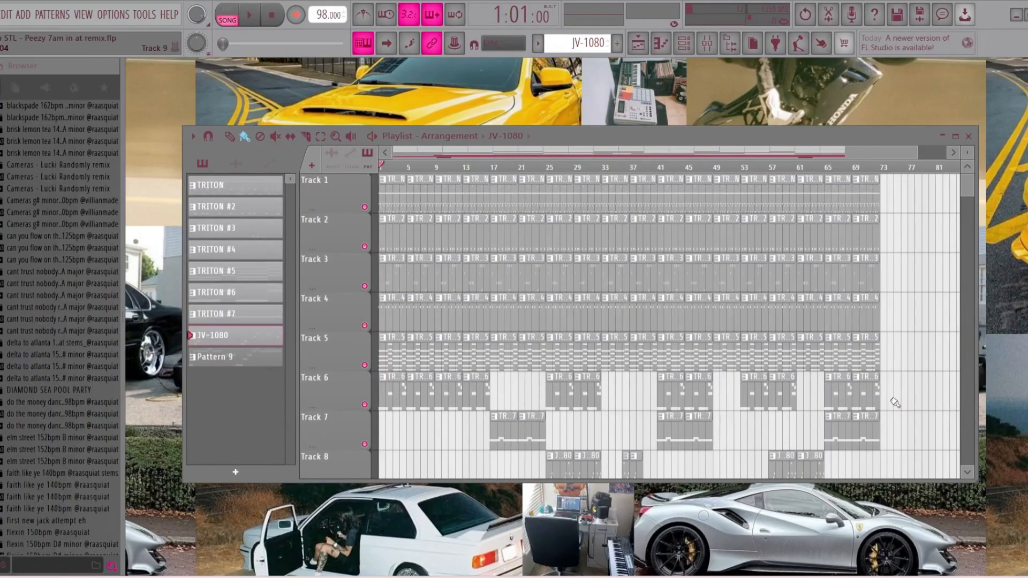
{"action": "scroll", "coordinate": [895, 403], "scroll_direction": "down", "scroll_amount": 2}
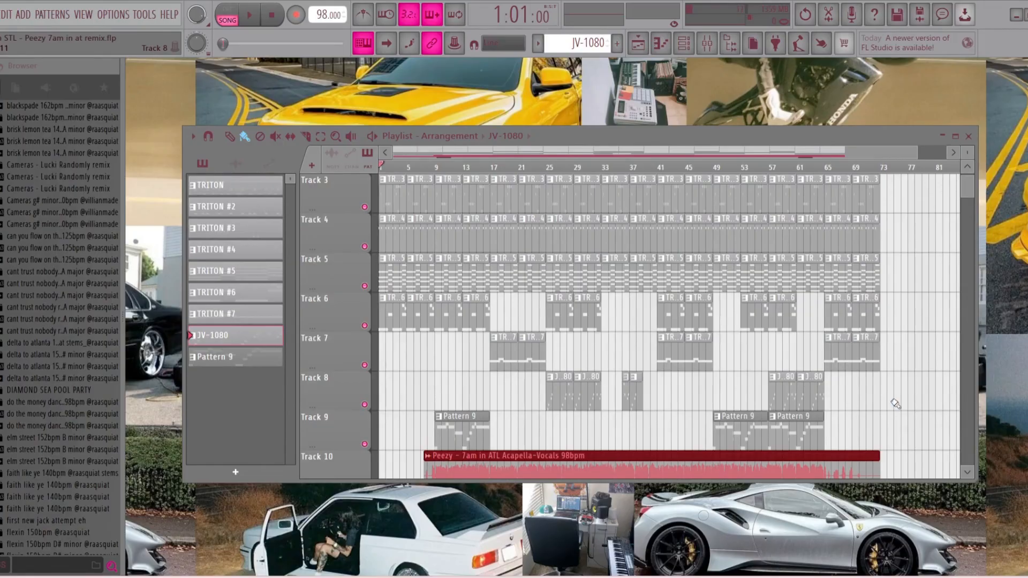
{"action": "scroll", "coordinate": [883, 407], "scroll_direction": "down", "scroll_amount": 2}
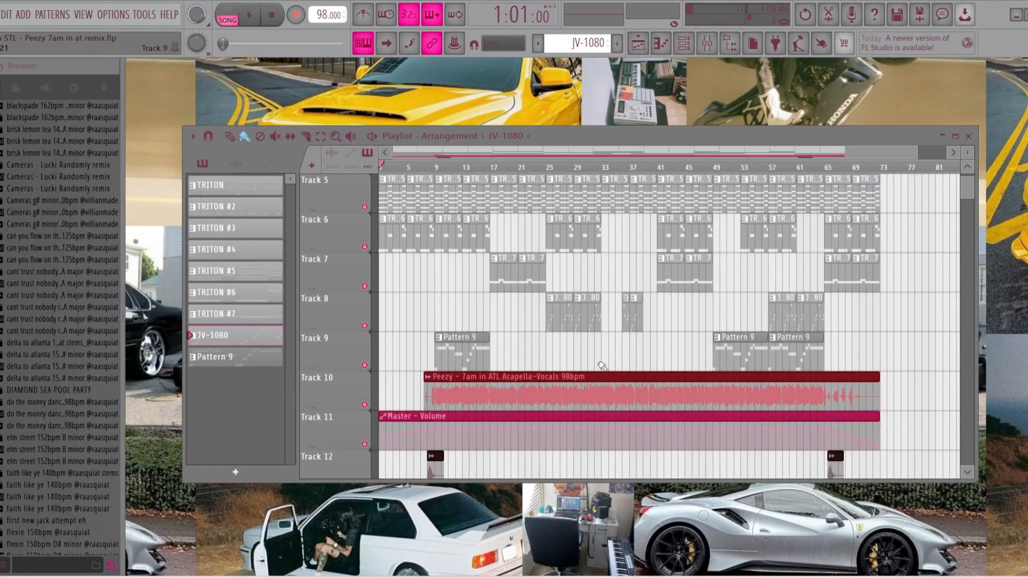
Play the full arrangement from bar 1 with auto-scrolling enabled, in a slightly shorter playlist zoomed in to a few bars
{"action": "key", "text": "space"}
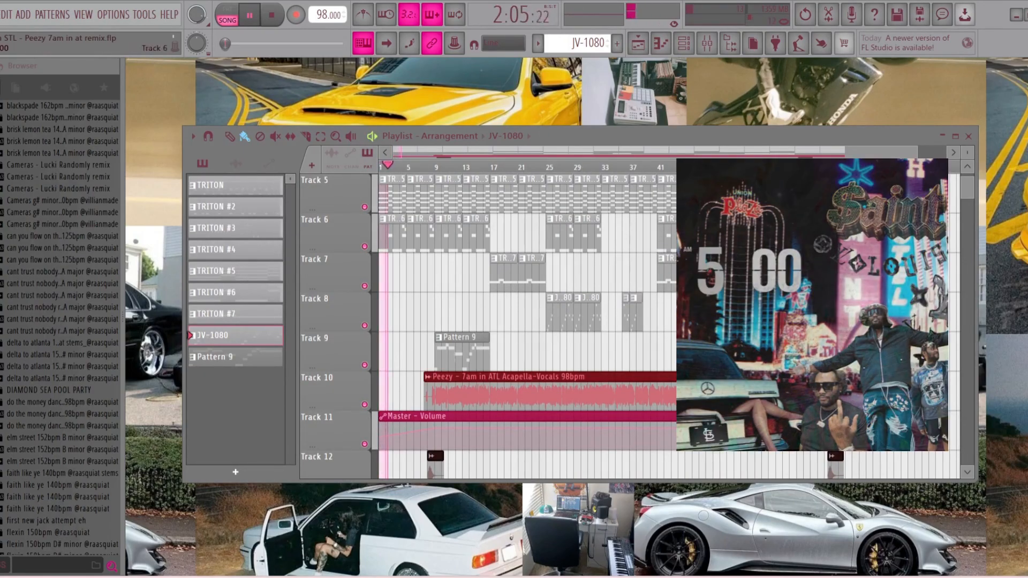
{"action": "left_click", "coordinate": [385, 43]}
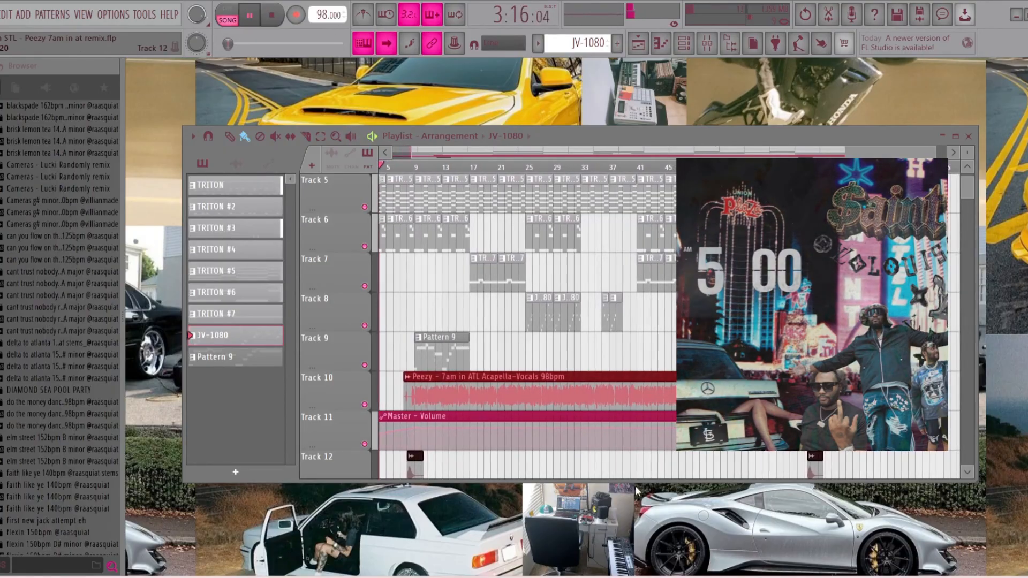
{"action": "left_click_drag", "start_coordinate": [634, 480], "coordinate": [634, 456]}
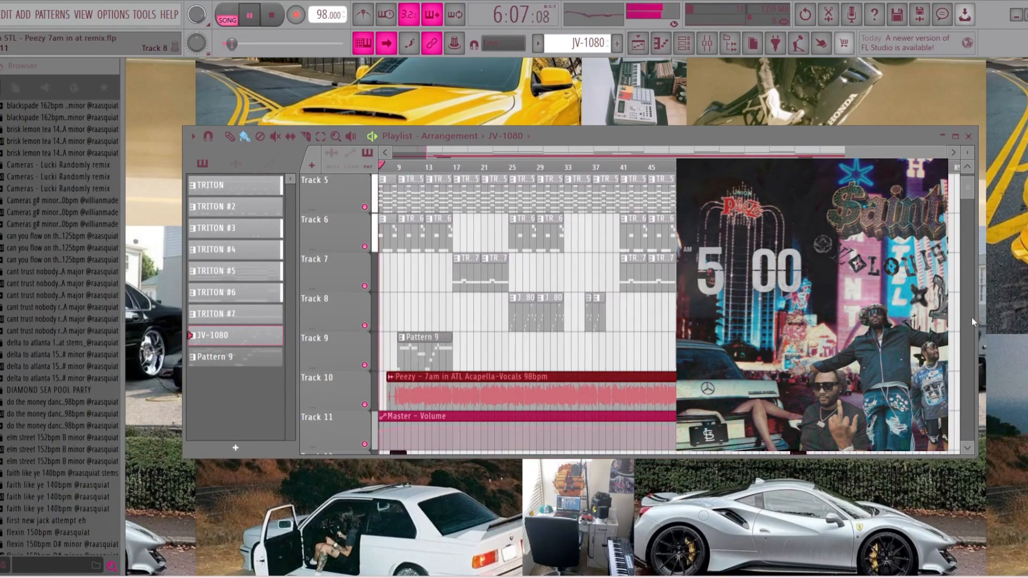
{"action": "left_click_drag", "start_coordinate": [845, 153], "coordinate": [467, 170]}
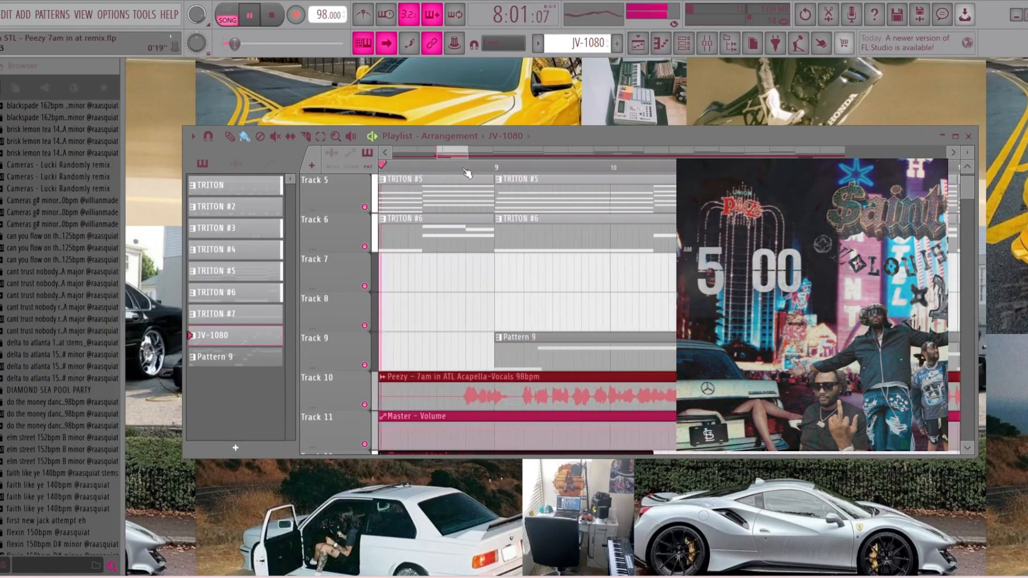